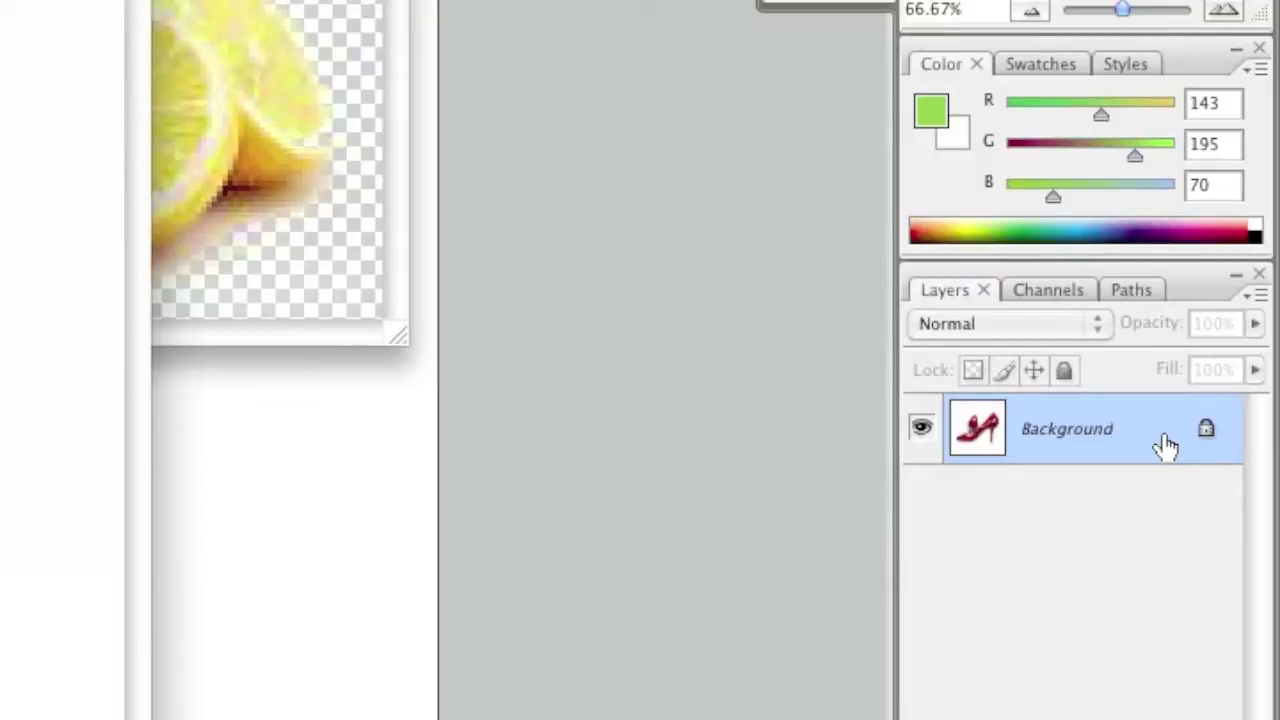
Convert the locked Background layer of shoes.jpg into an editable Layer 0
double_click(1166, 443)
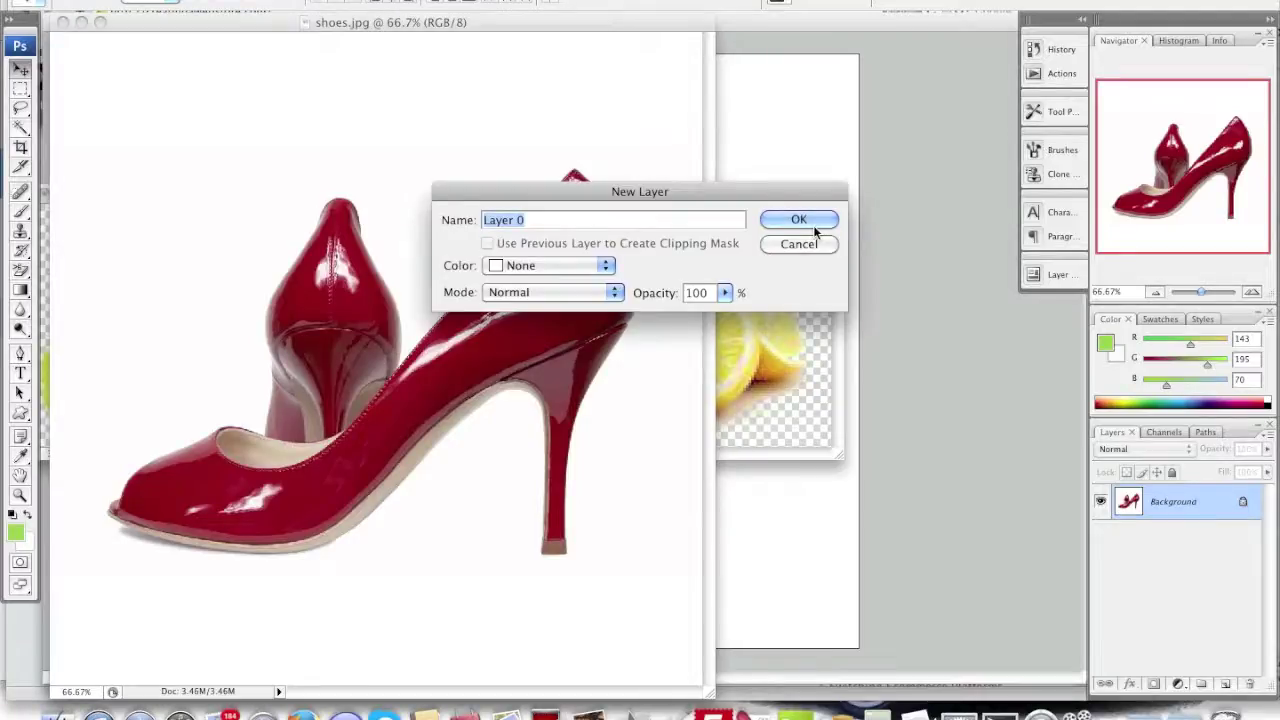
click(813, 222)
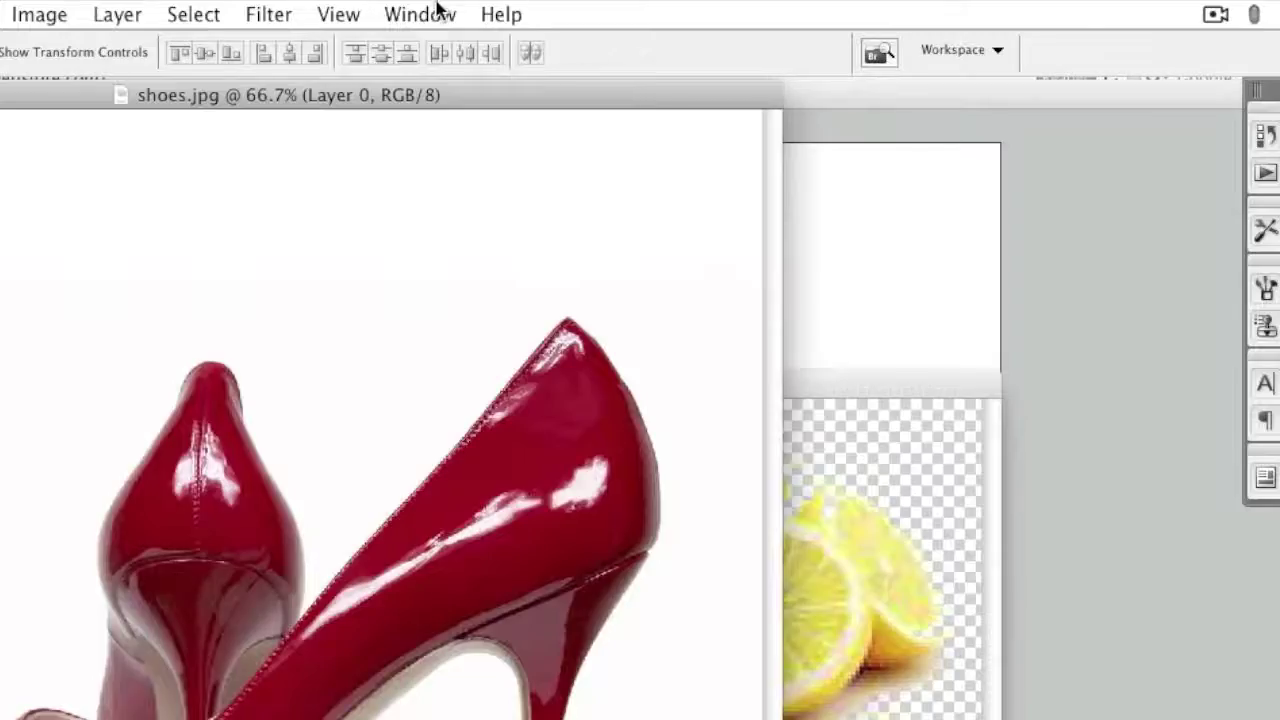
Toggle the Layers panel off and back on, then add a new empty Layer 1
click(416, 15)
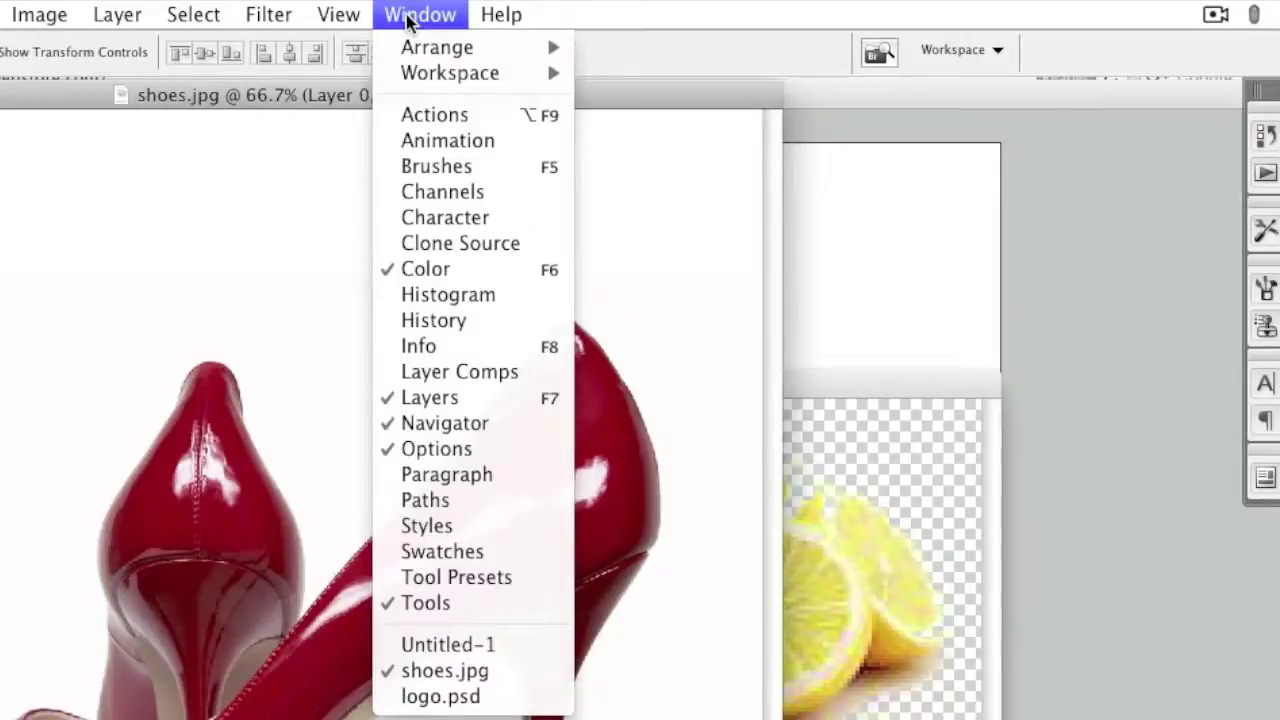
click(449, 398)
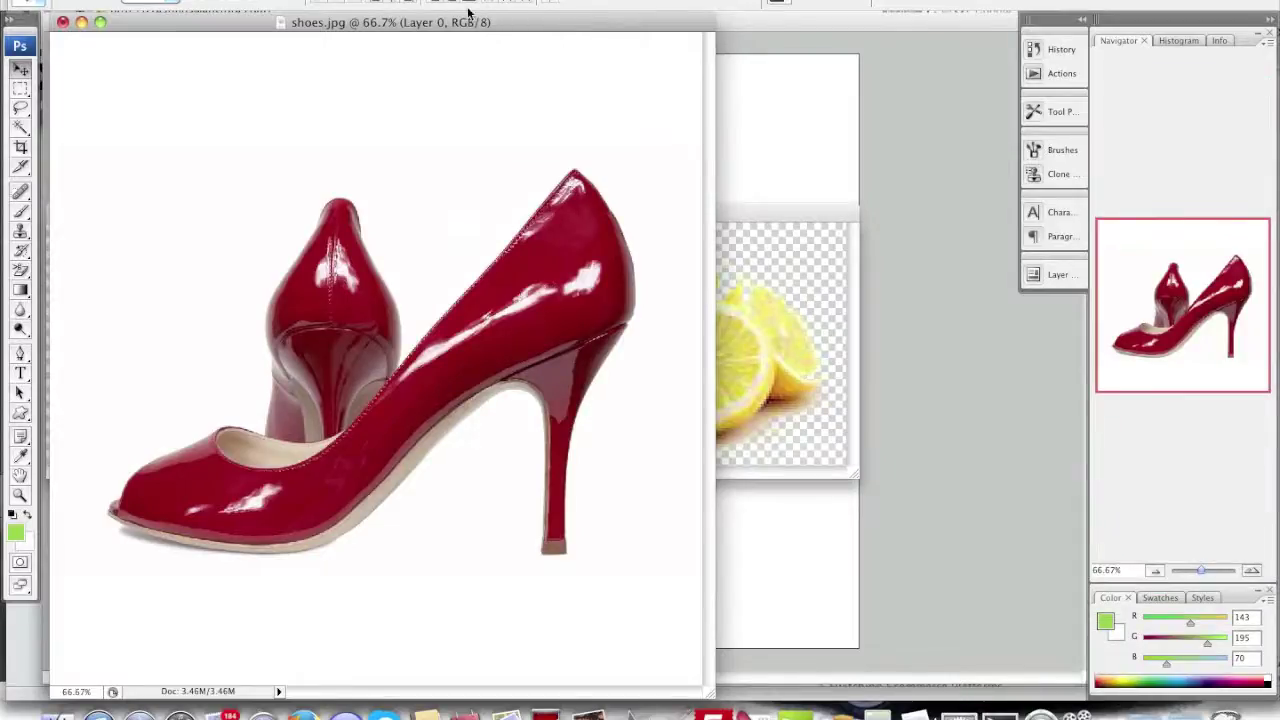
click(420, 14)
click(483, 221)
click(420, 14)
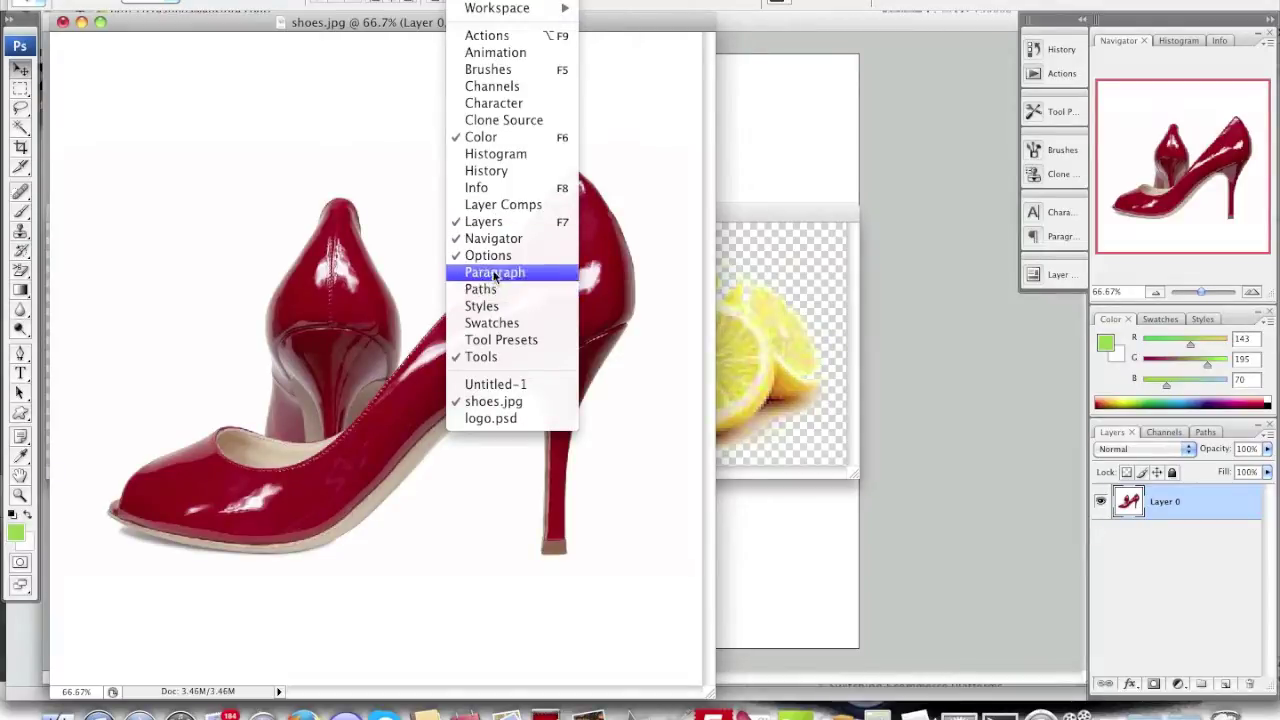
click(1016, 344)
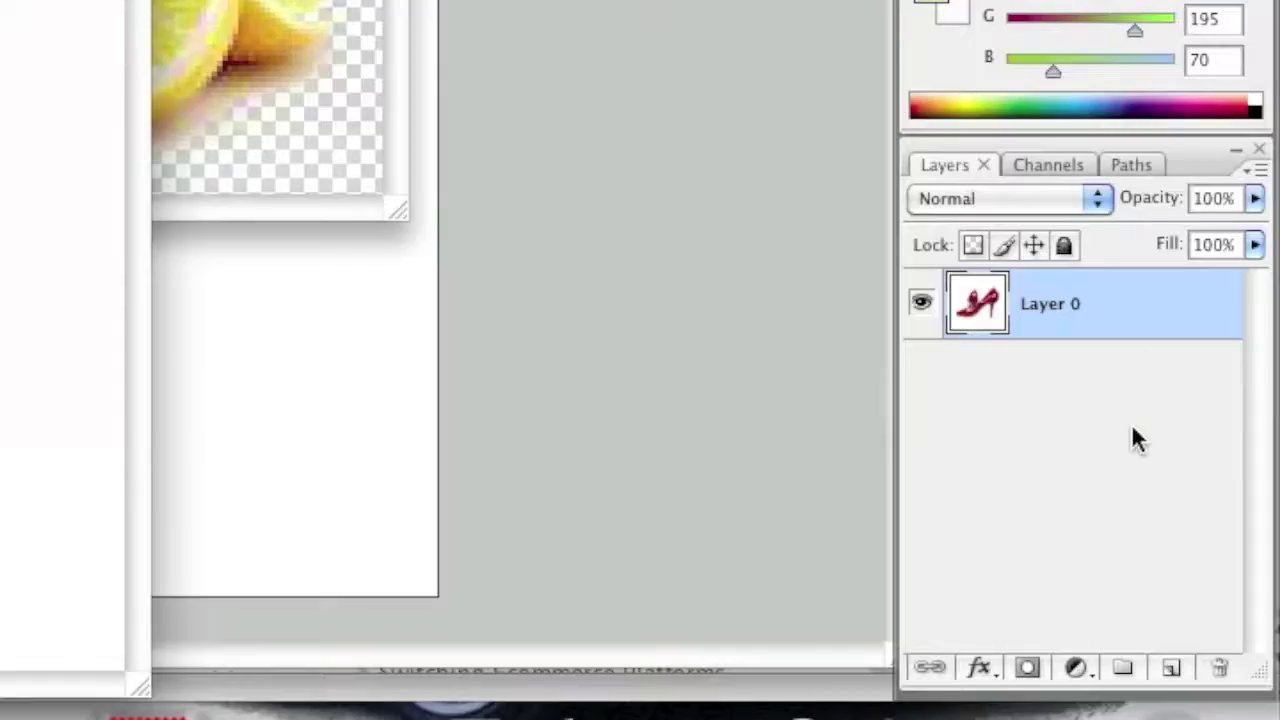
click(1175, 676)
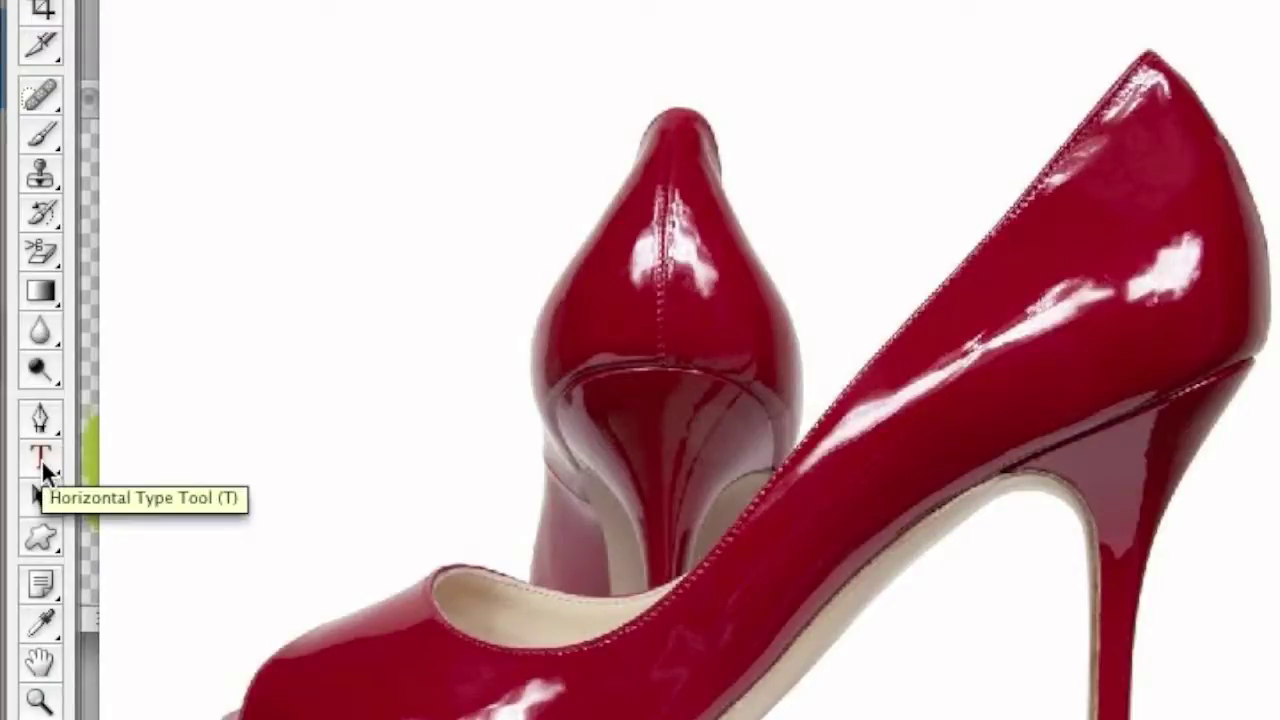
Type 'Creating a Webstore' left of the shoe with the Horizontal Type Tool
click(41, 459)
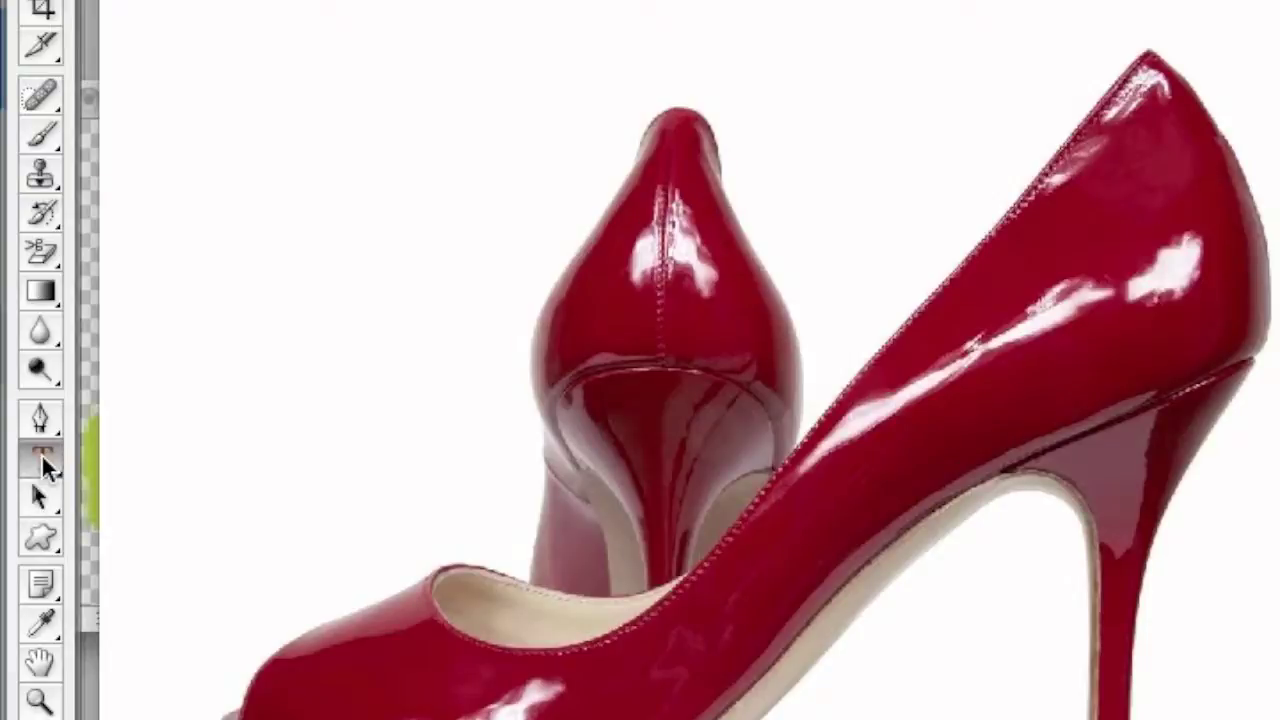
click(41, 453)
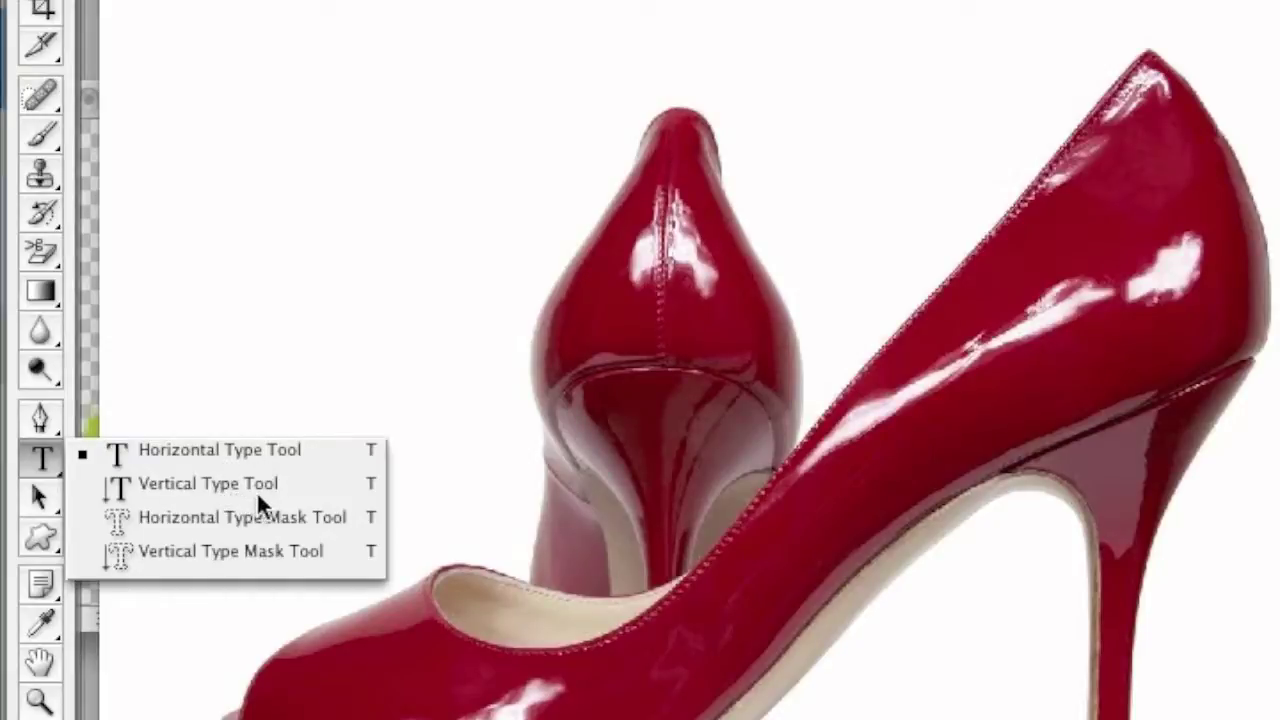
click(210, 450)
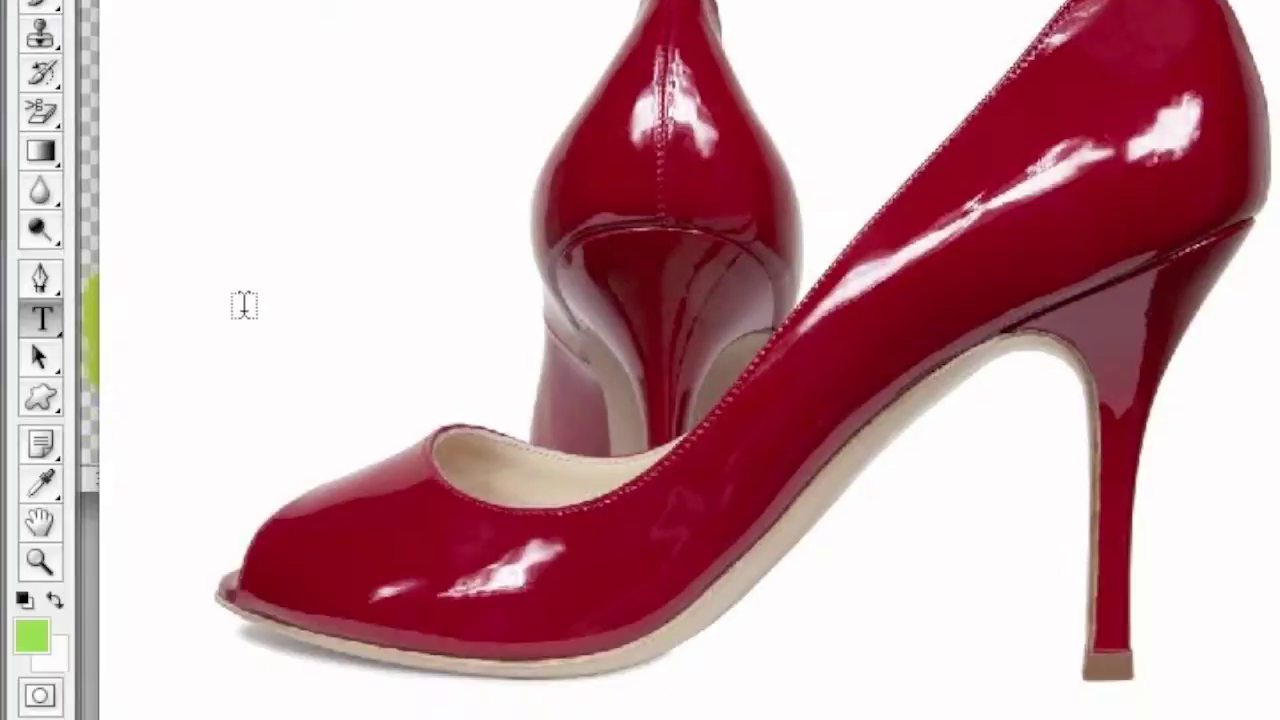
click(304, 355)
text(Crea)
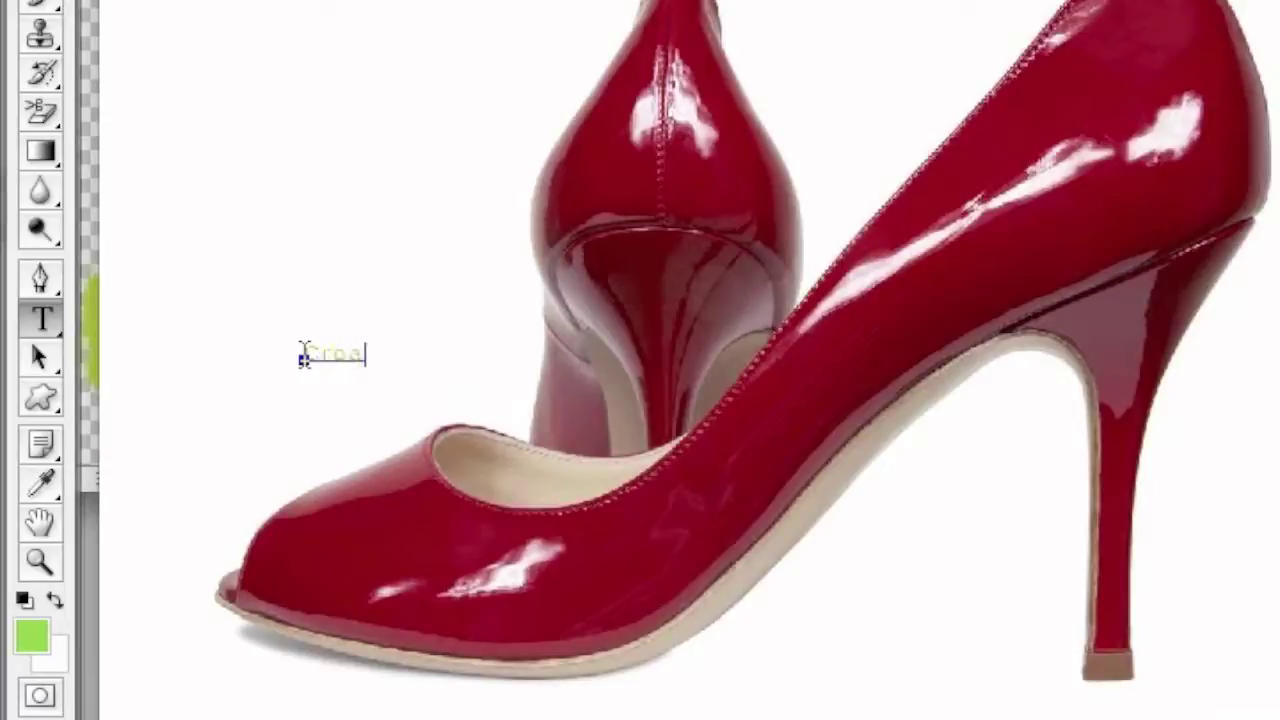
text(ting a We)
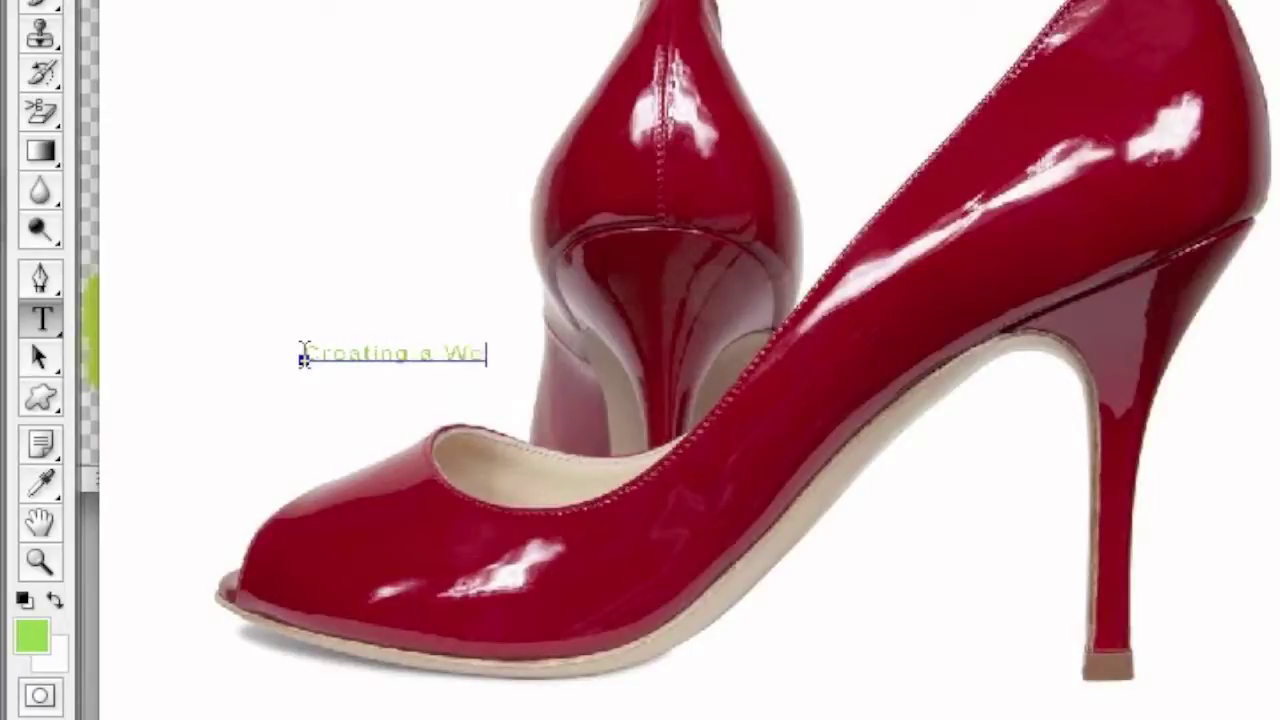
text(bstore)
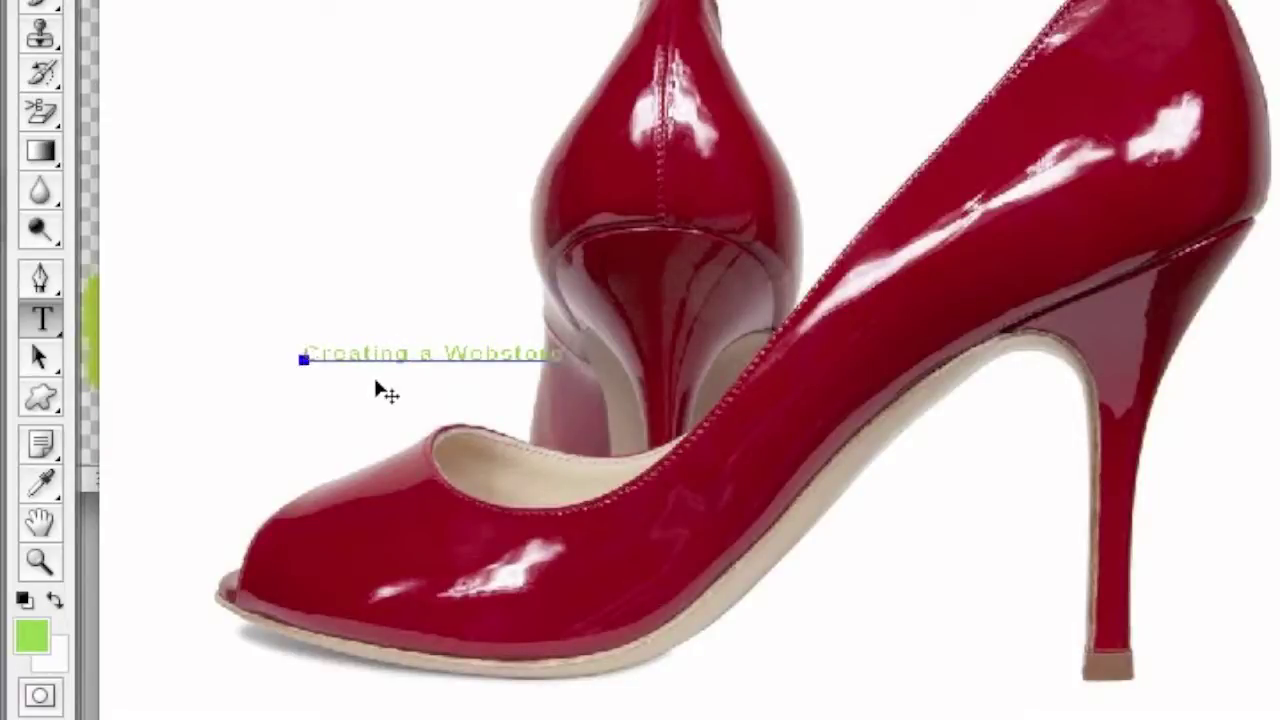
Set the 'Creating a Webstore' text size to 60 pt
double_click(405, 354)
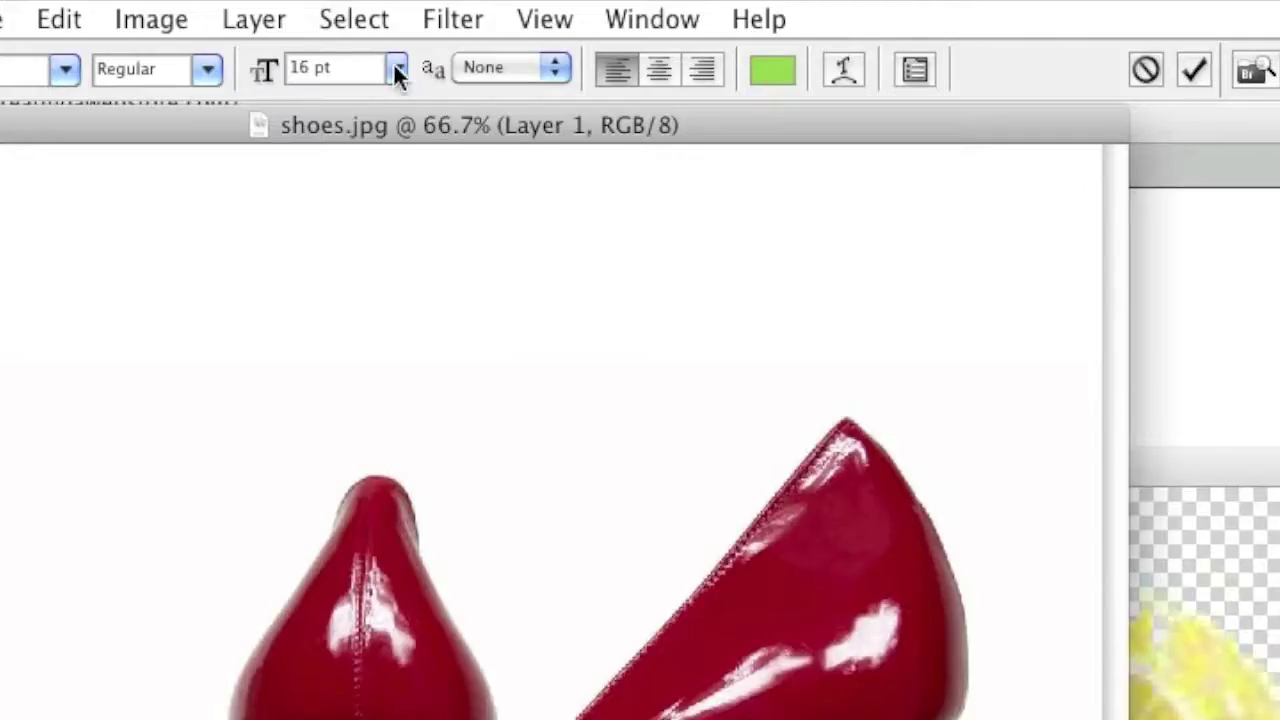
click(396, 68)
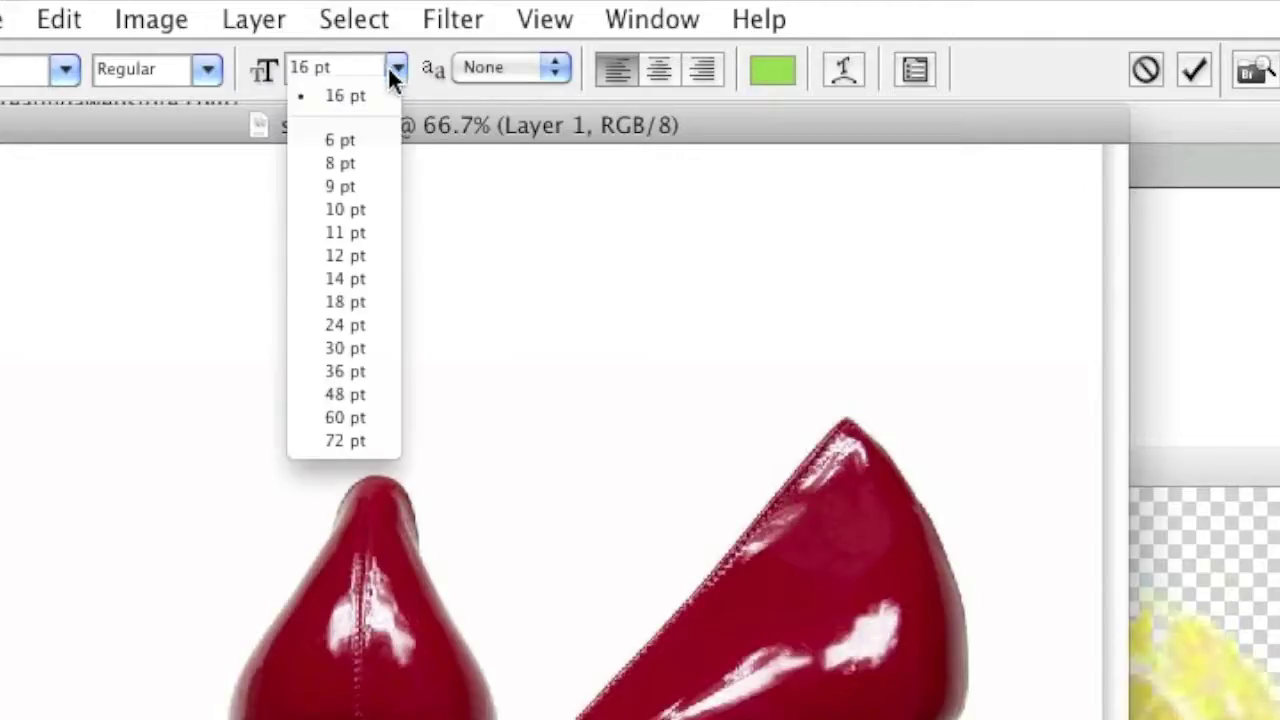
click(346, 417)
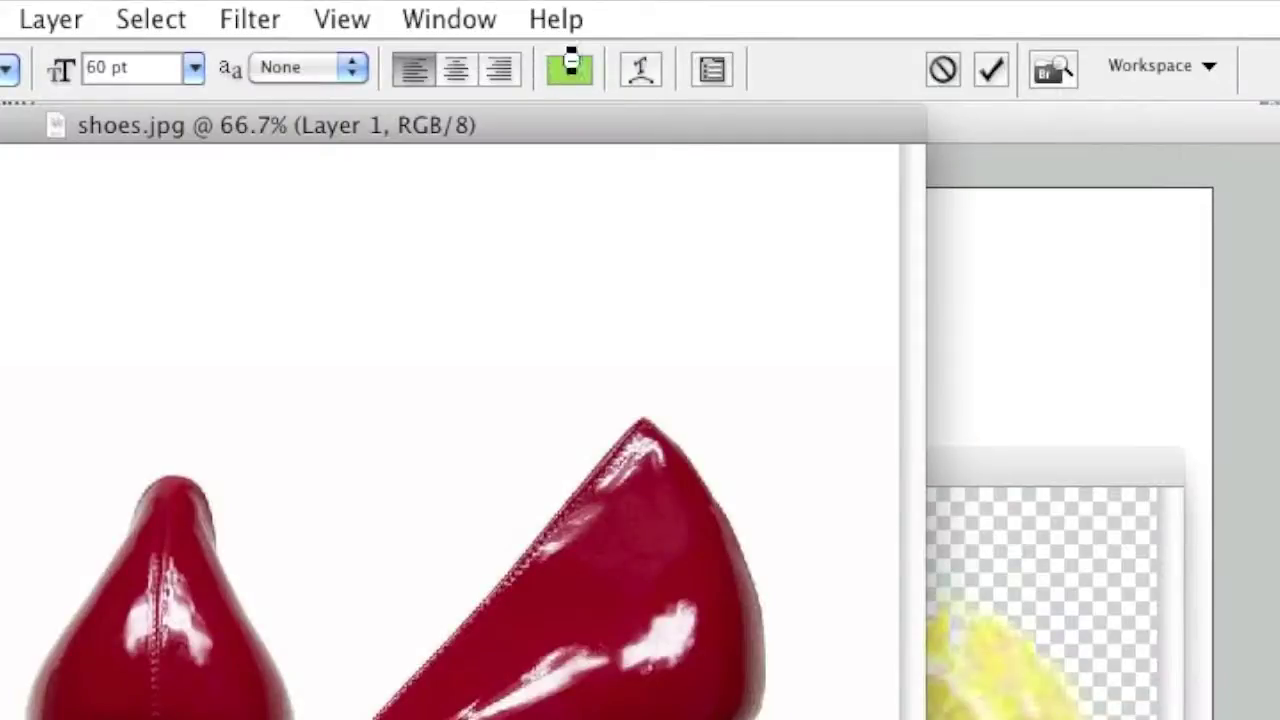
Change the text colour to near-black
click(569, 63)
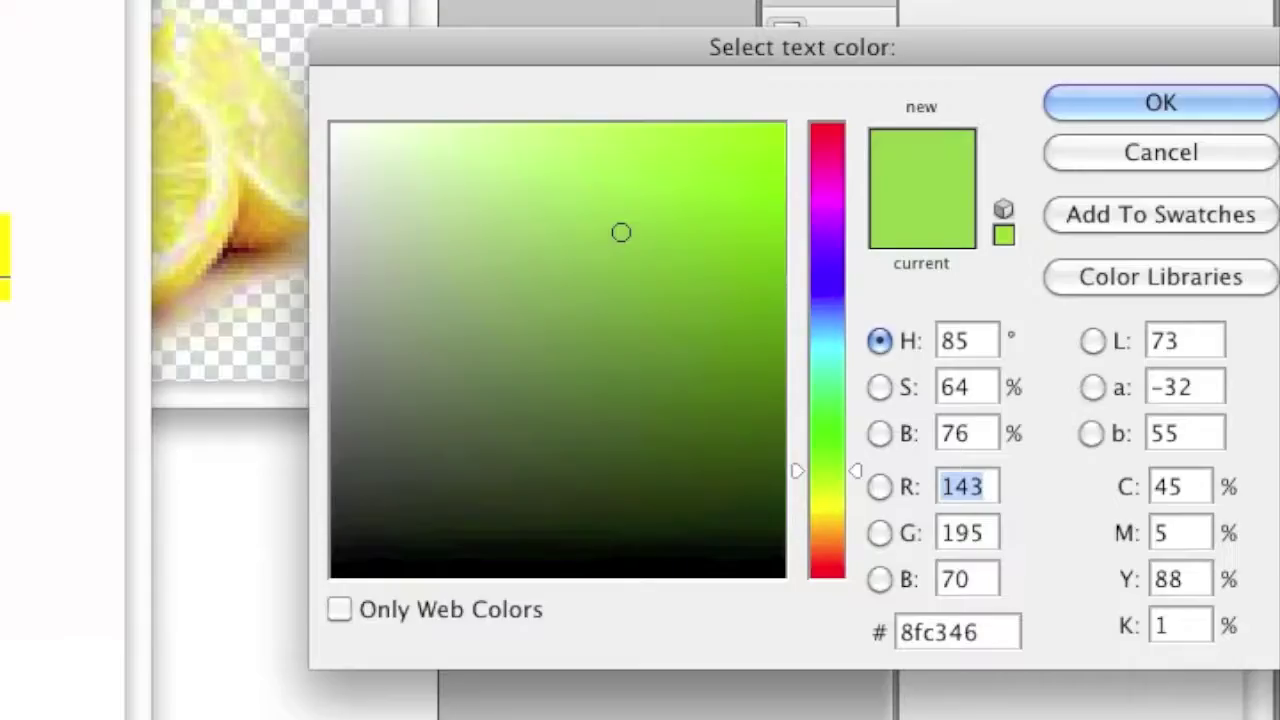
click(375, 549)
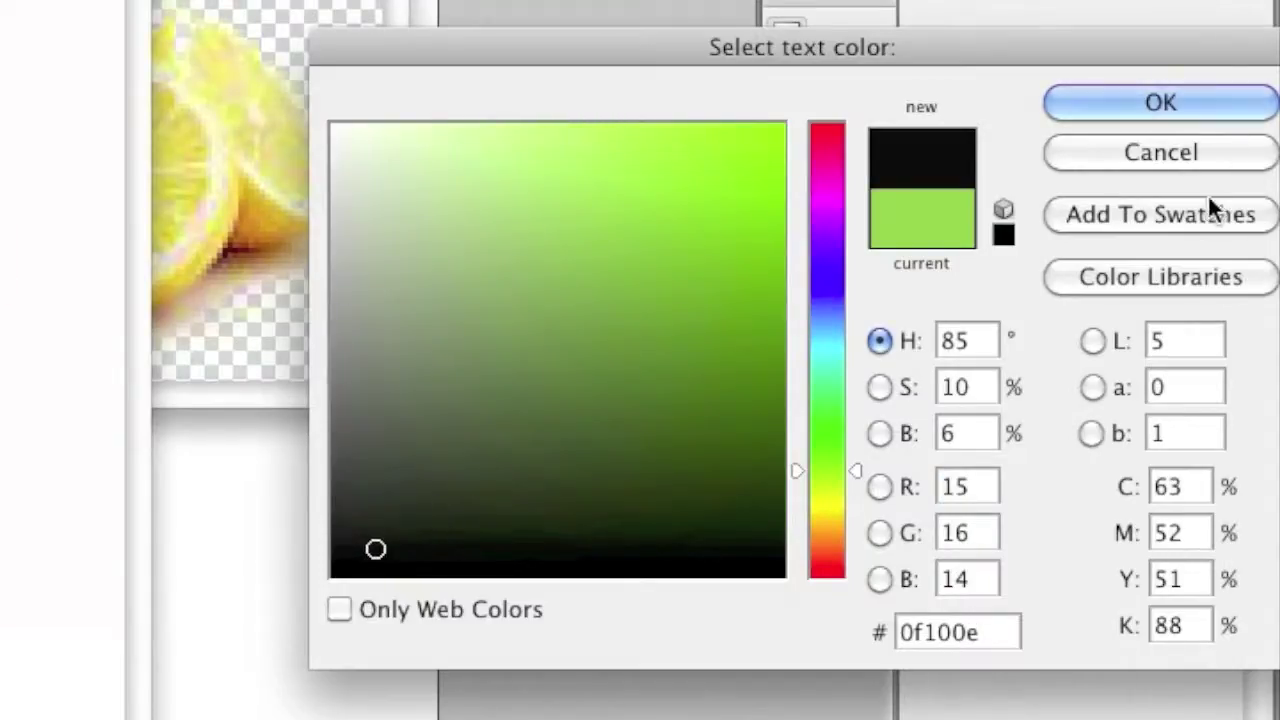
click(1160, 103)
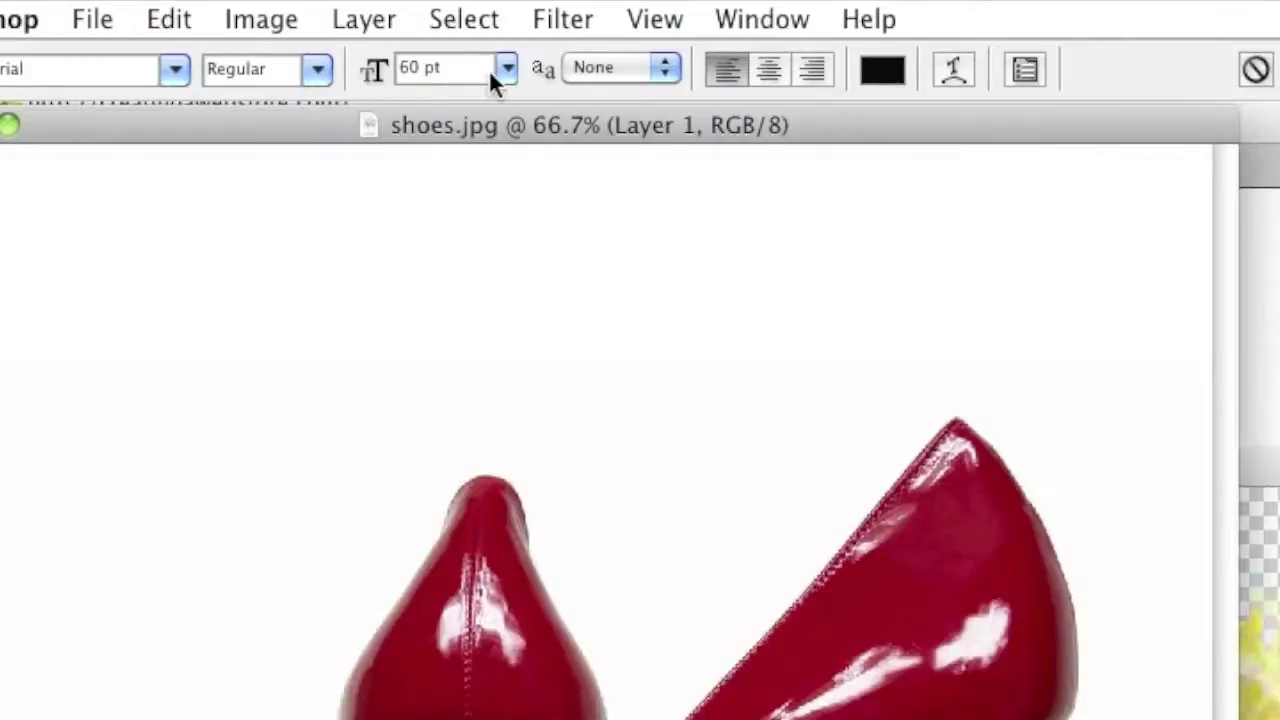
Shift the text line left to fit inside the canvas and commit it
click(390, 68)
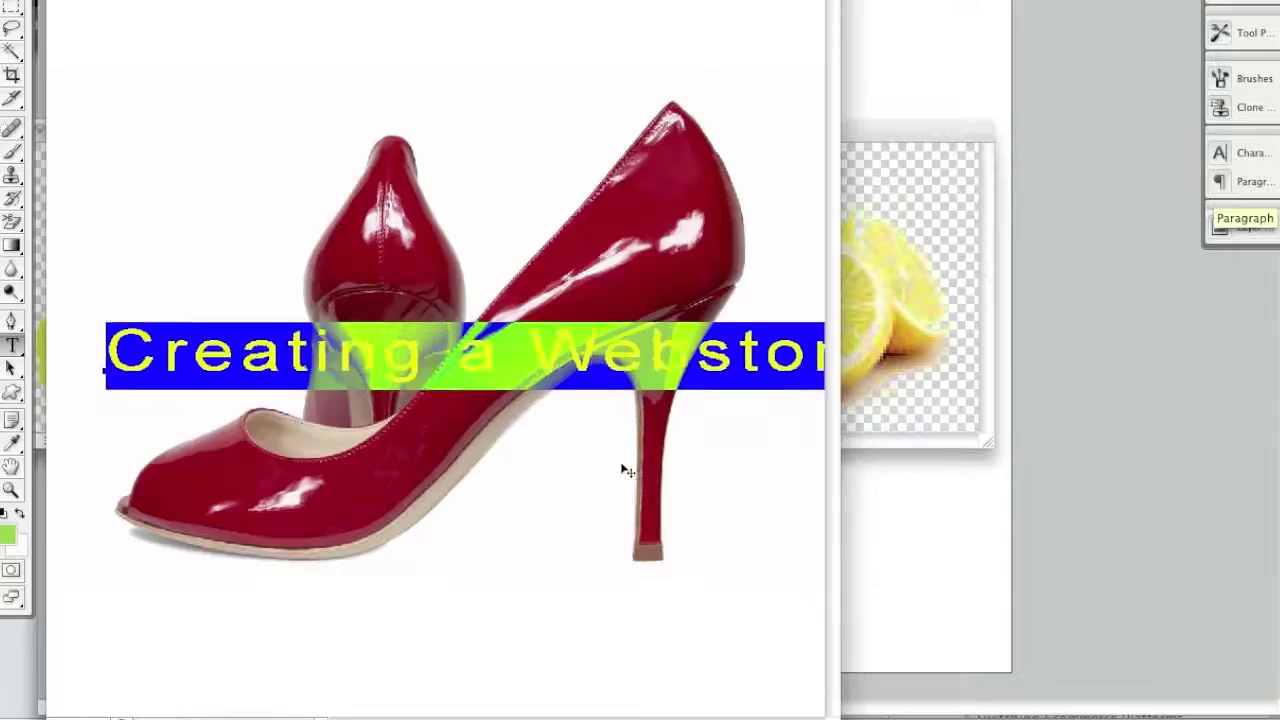
drag(627, 470, 568, 471)
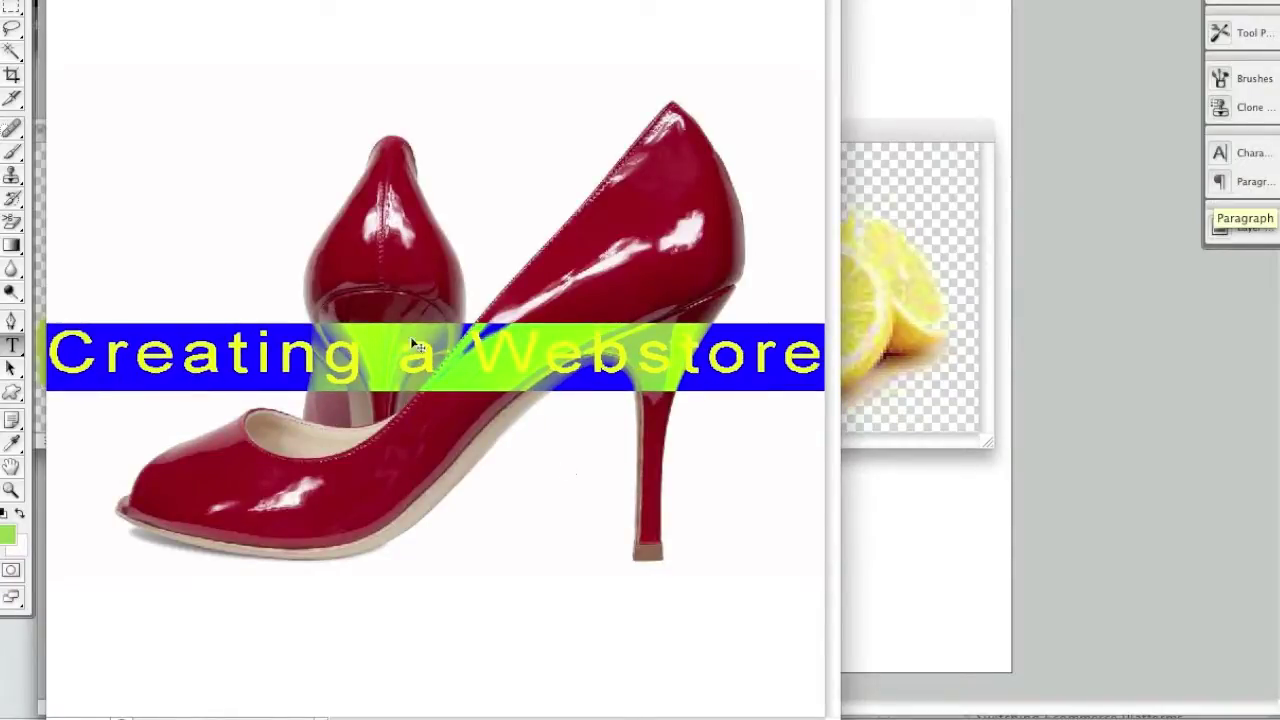
click(12, 75)
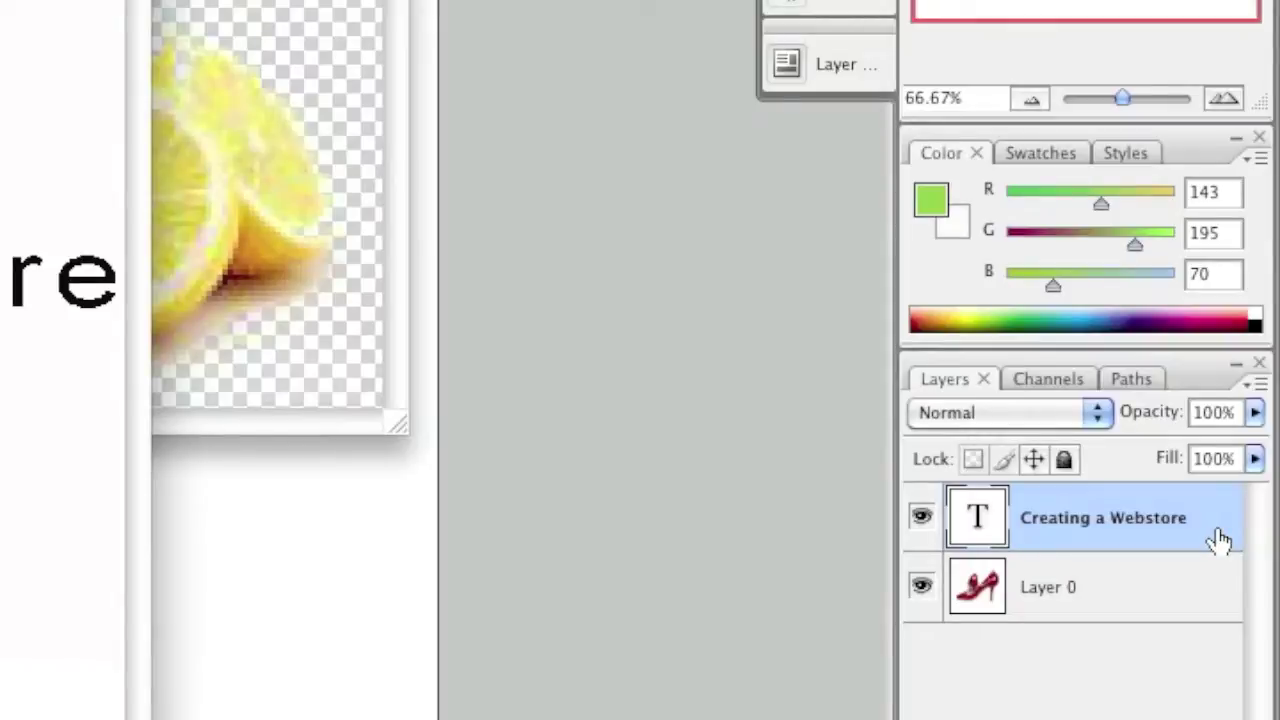
Set the 'Creating a Webstore' type layer's opacity to 50%
click(1254, 416)
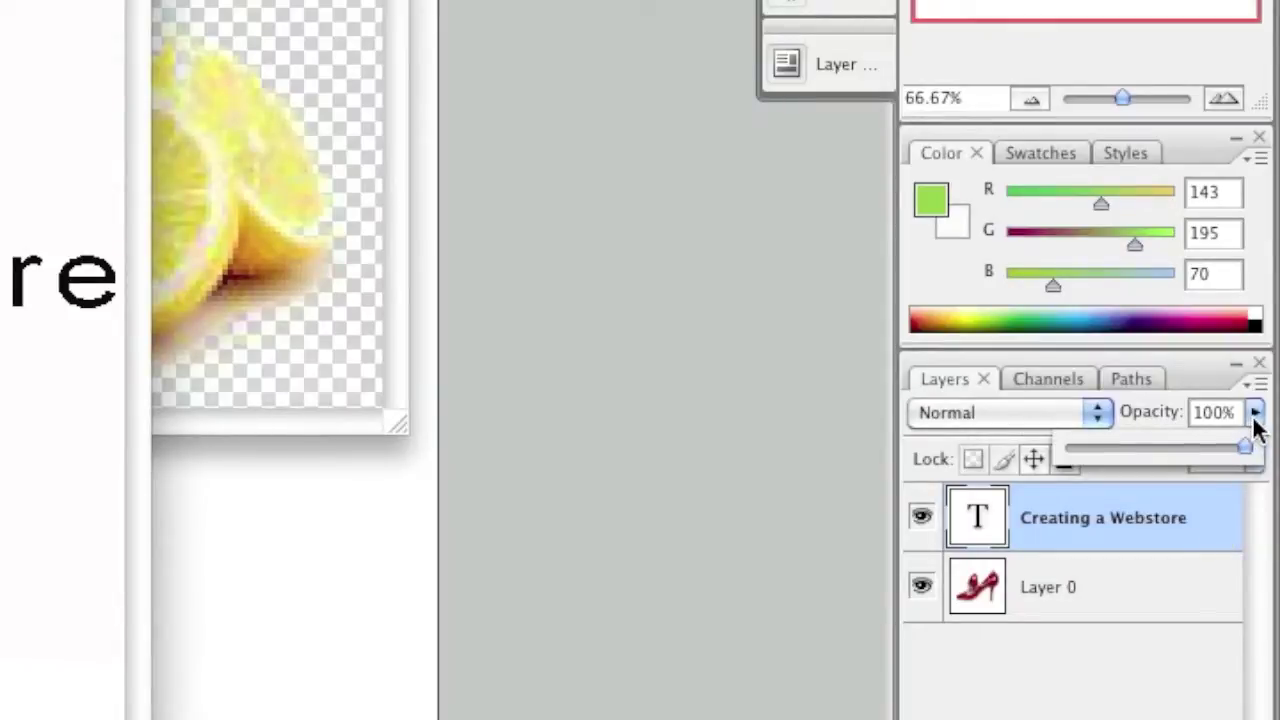
drag(1250, 455, 1168, 447)
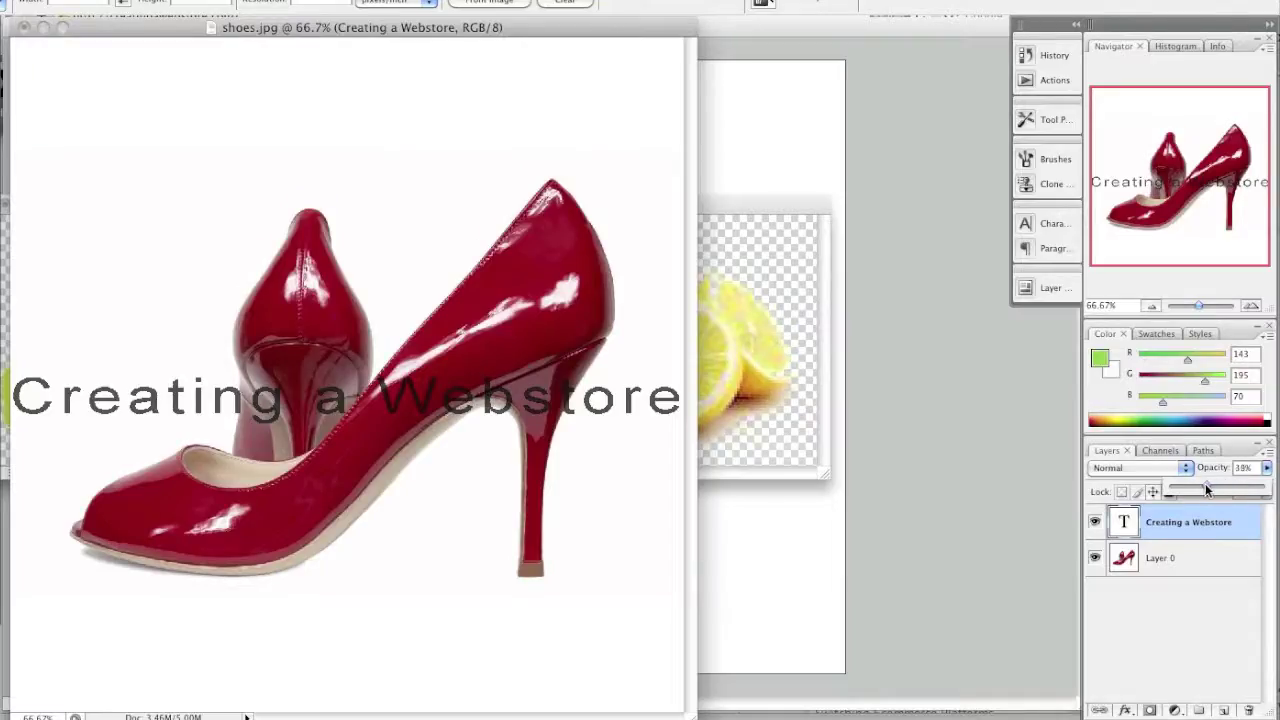
mouse_move(1205, 488)
mouse_down()
mouse_move(1168, 486)
mouse_move(1218, 487)
mouse_move(1206, 486)
mouse_up()
text(50)
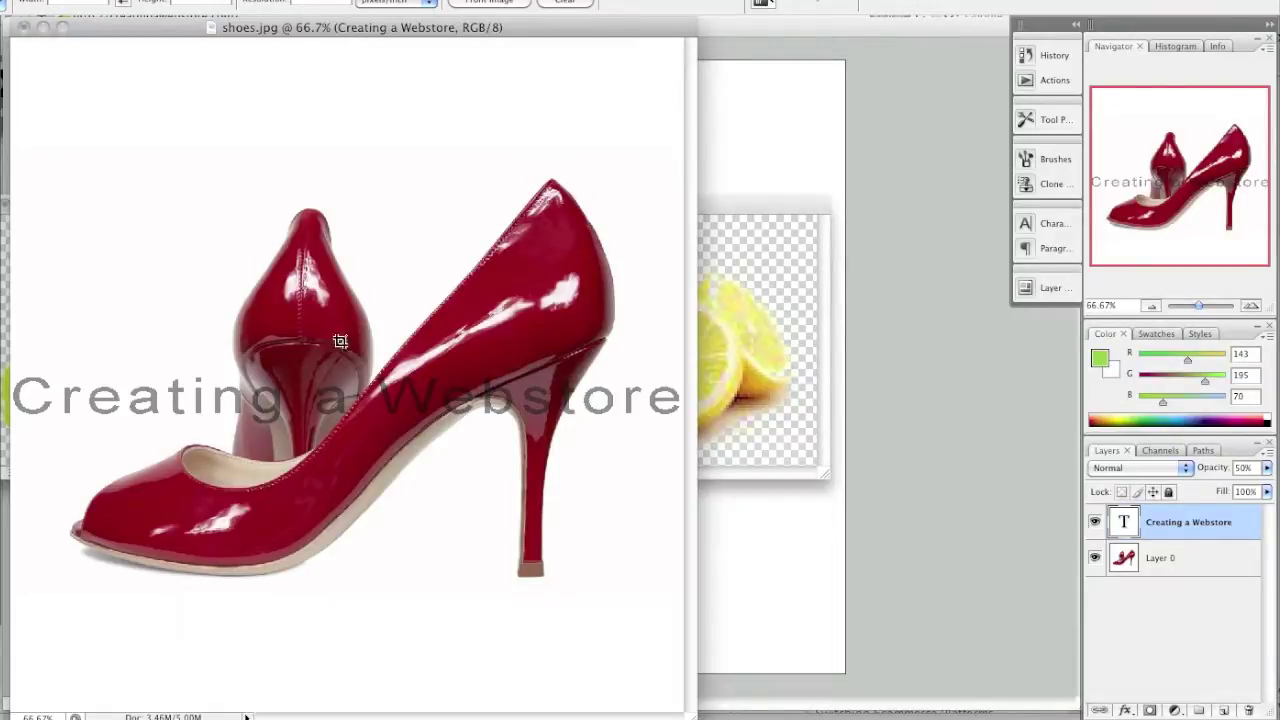
click(1246, 535)
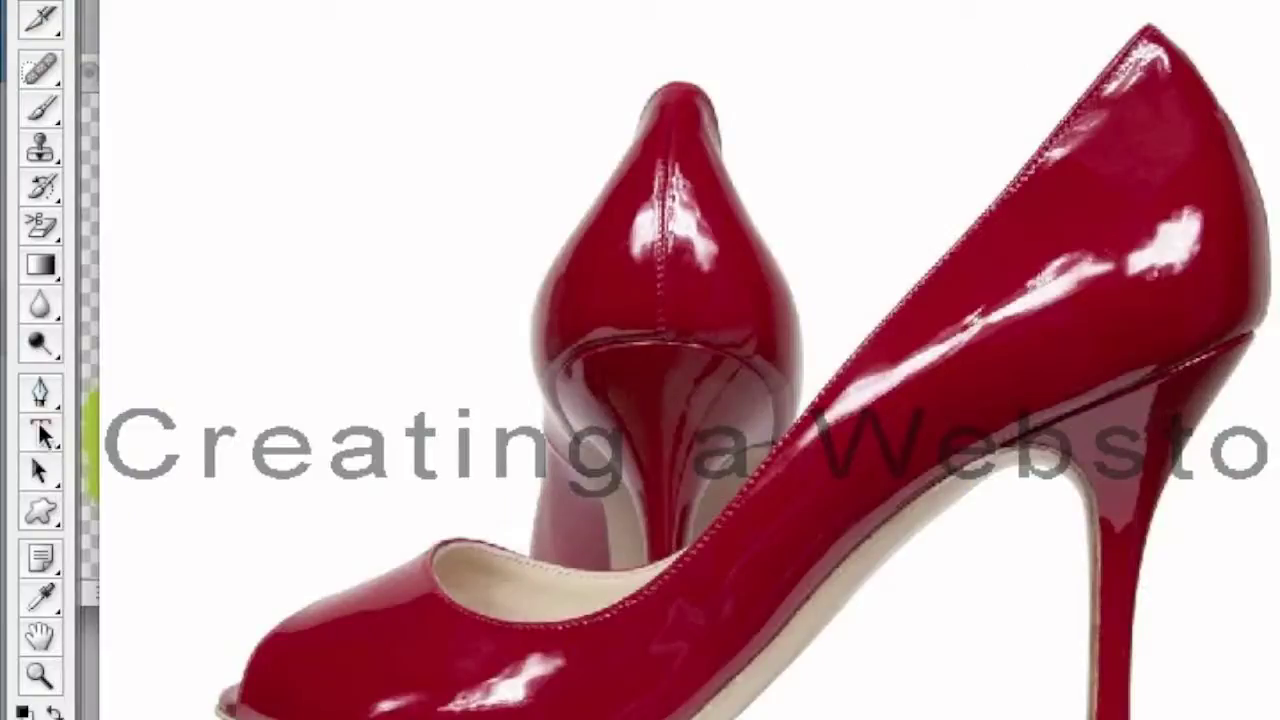
Warp the text with the Rise style at +50 bend, then bring logo.psd forward
key(t)
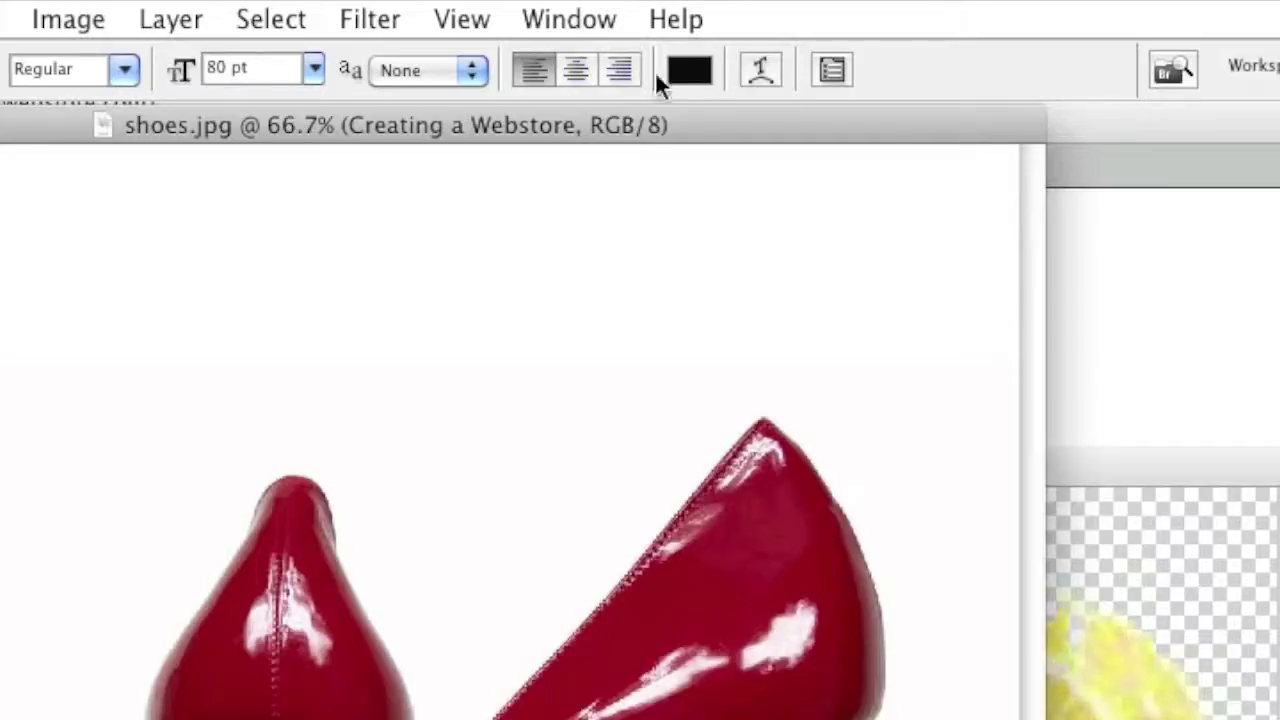
click(752, 72)
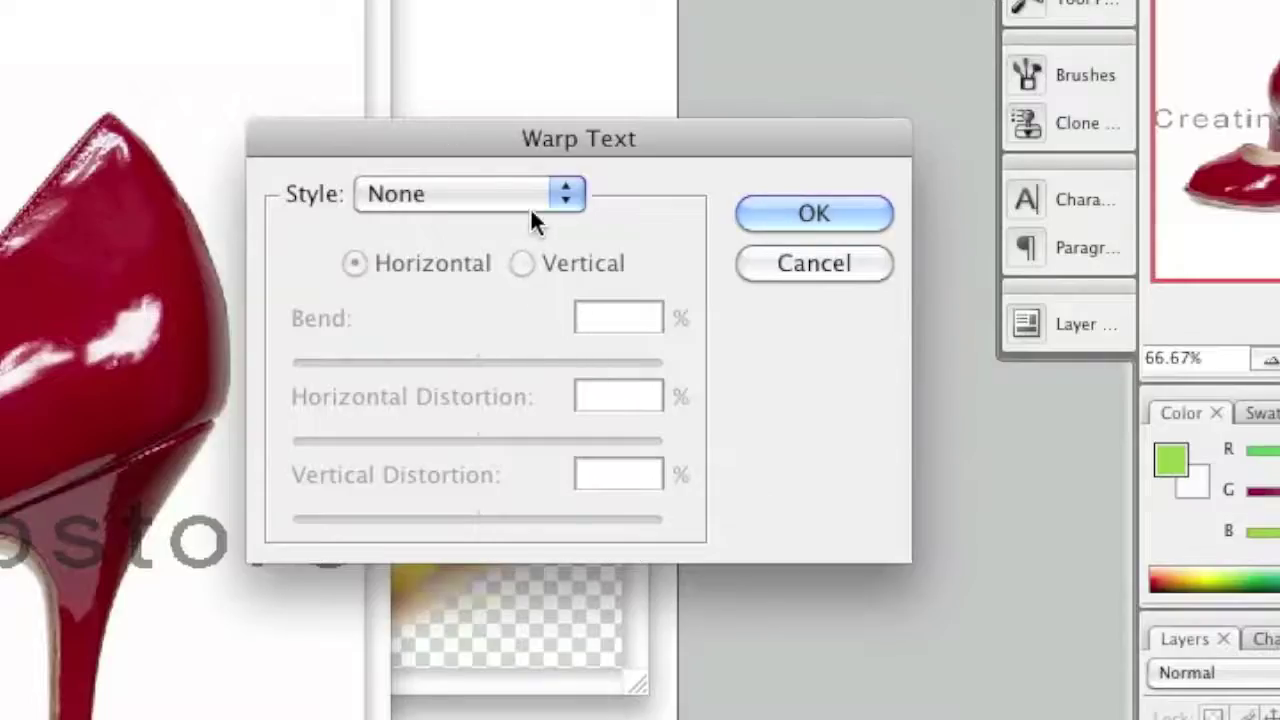
click(785, 237)
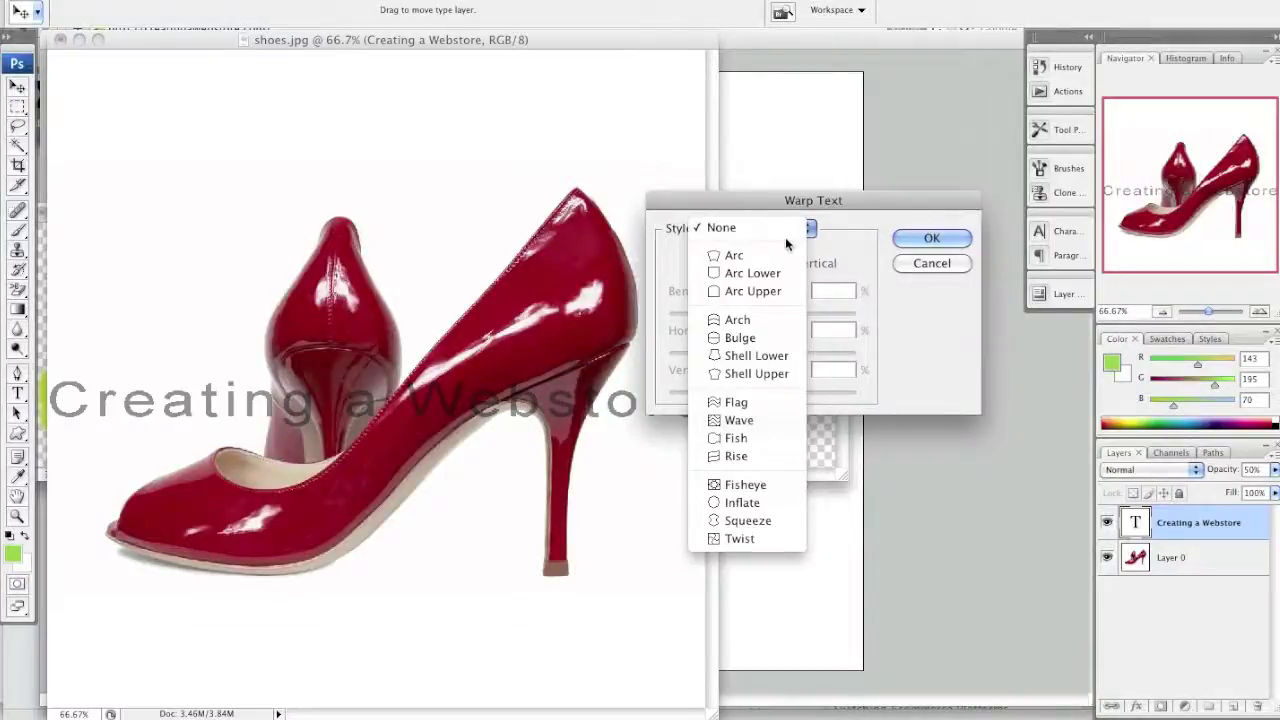
click(742, 457)
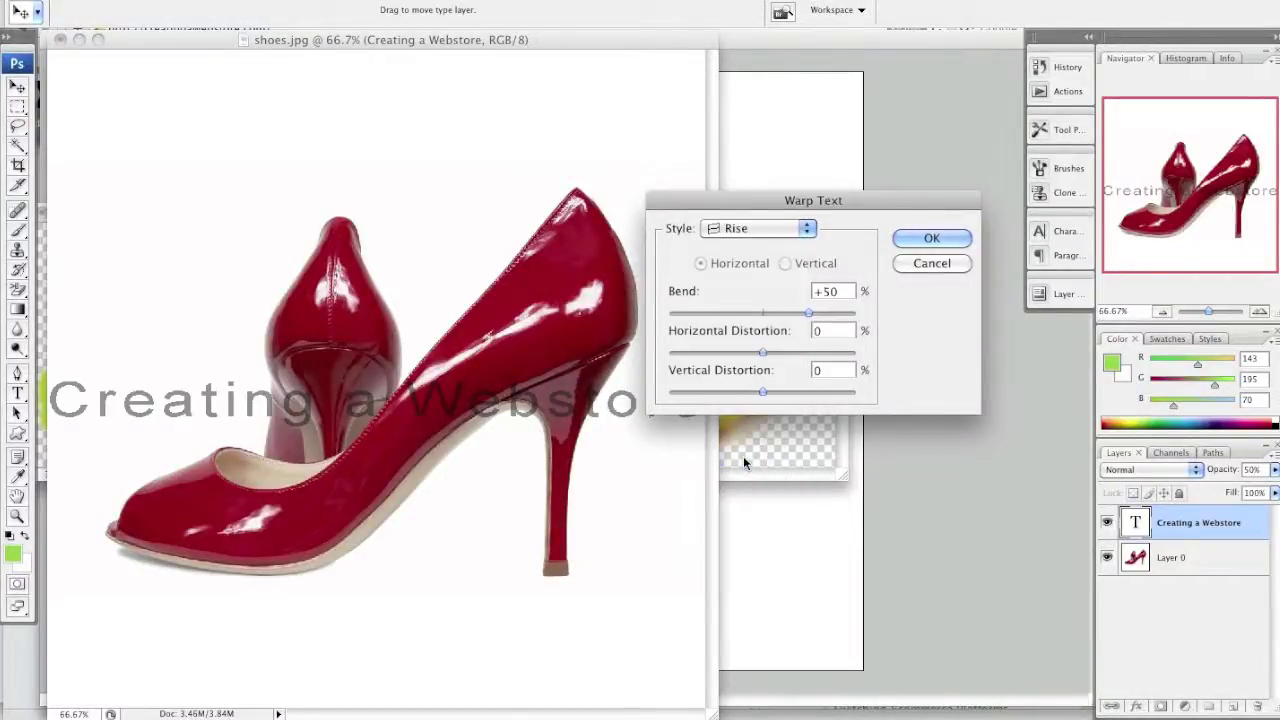
click(936, 240)
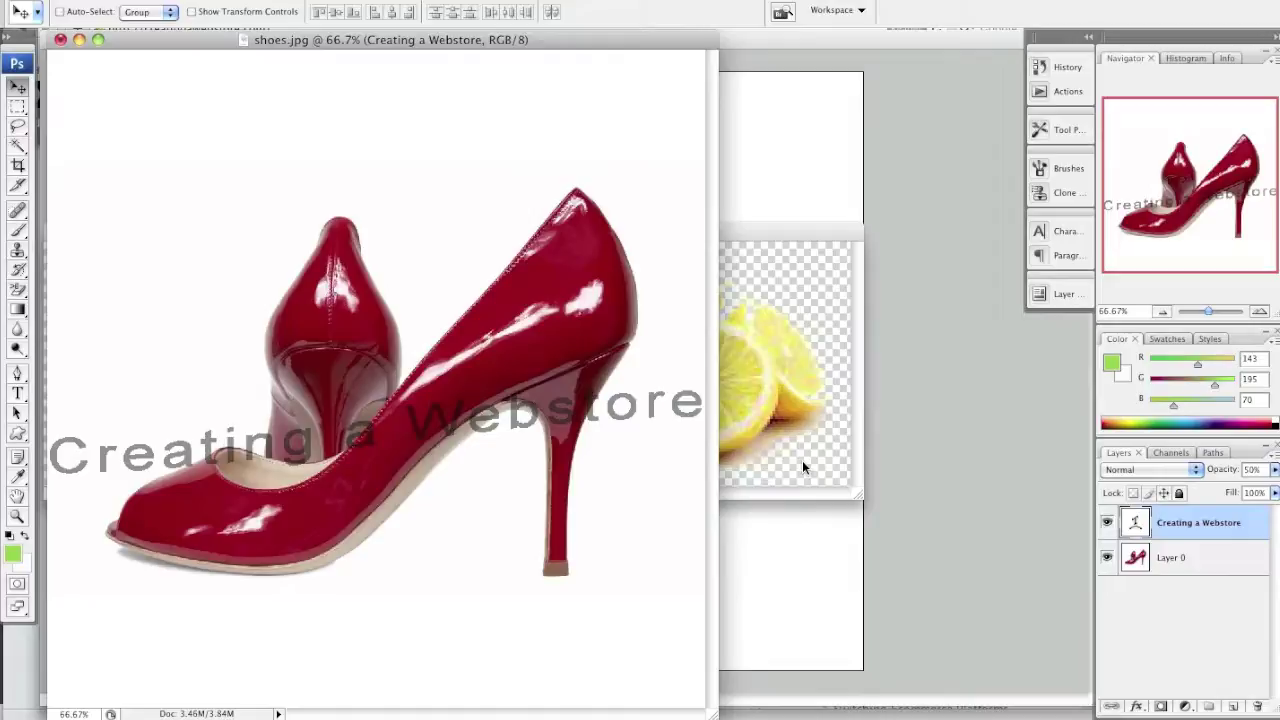
click(802, 460)
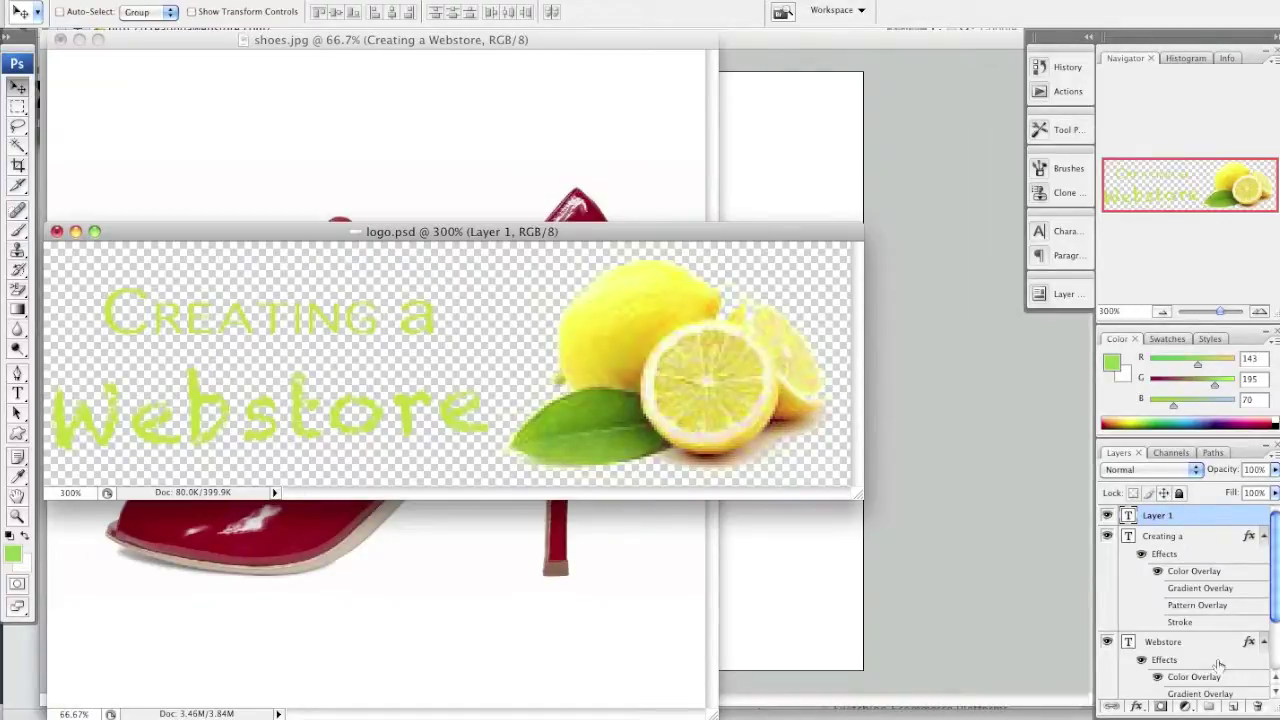
Merge the visible text and lemon layers in logo.psd, keeping the white Background hidden
scroll(1205, 626, down, 2)
scroll(1205, 626, up, 2)
scroll(1220, 619, down, 3)
scroll(1222, 619, up, 3)
click(288, 0)
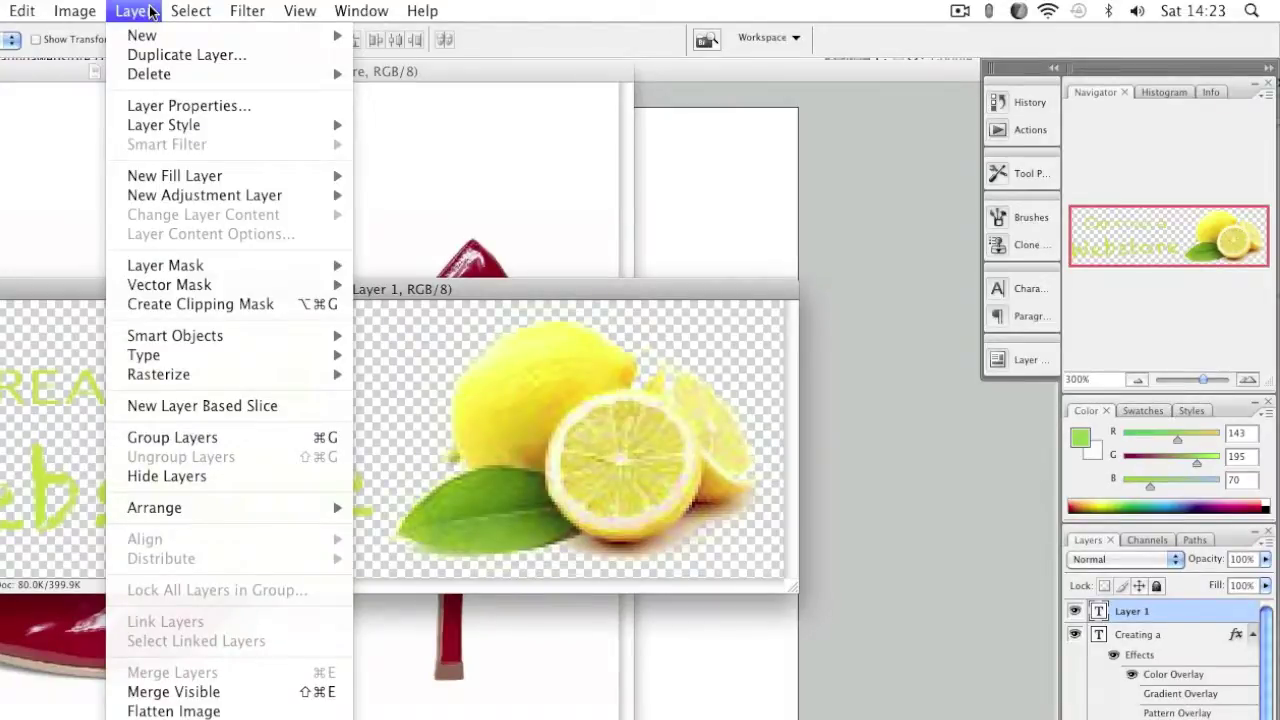
click(240, 692)
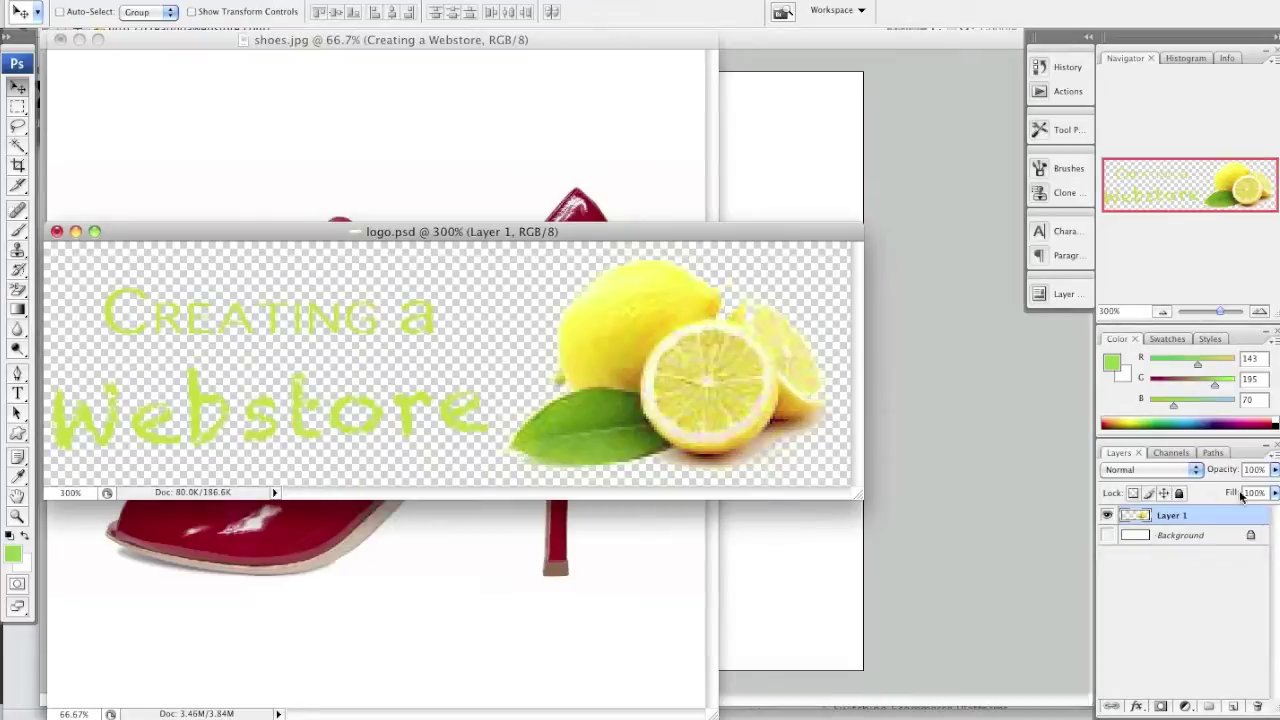
click(652, 160)
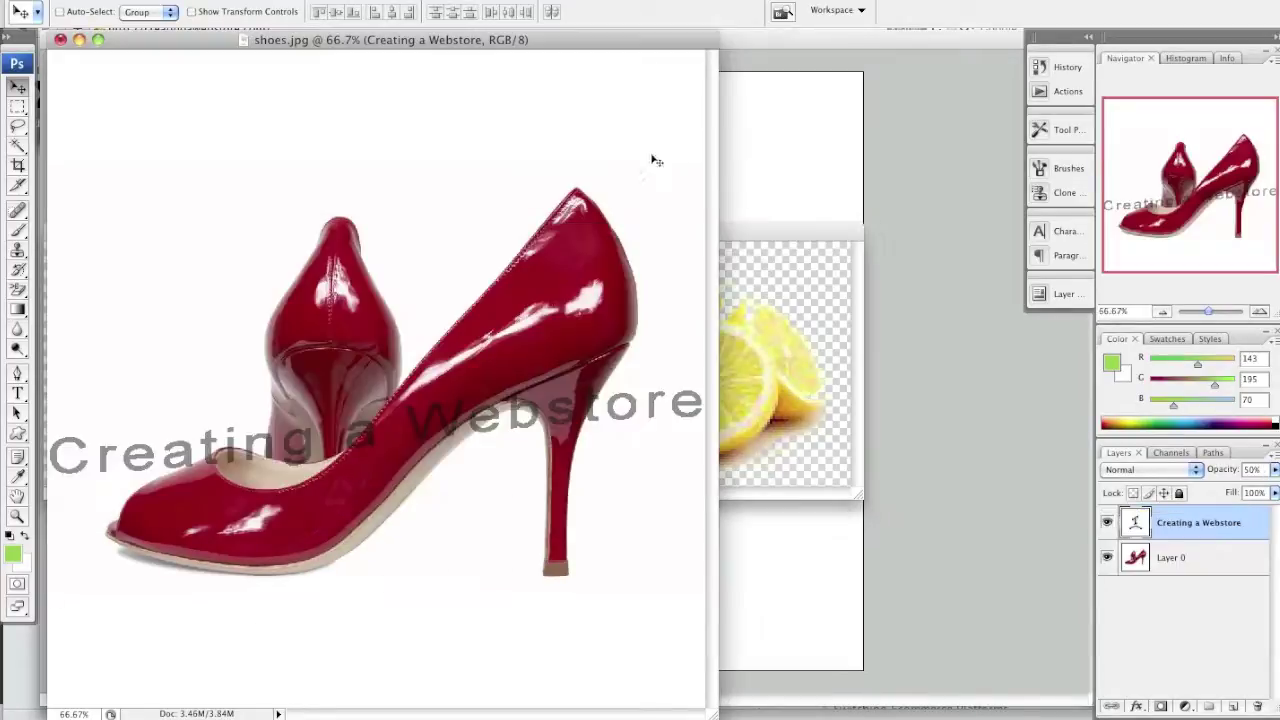
click(767, 375)
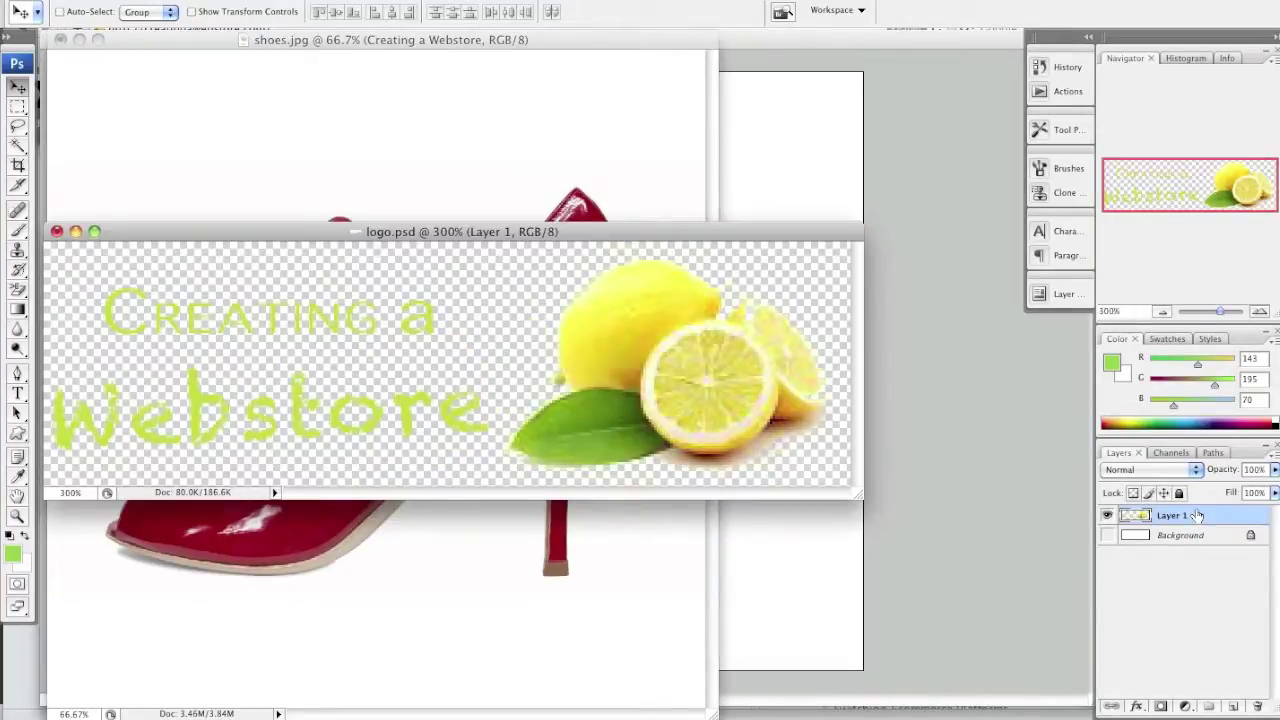
click(1107, 536)
click(1107, 536)
Copy the merged logo onto the shoe's tip at 40% opacity, then return to logo.psd
drag(1228, 516, 575, 540)
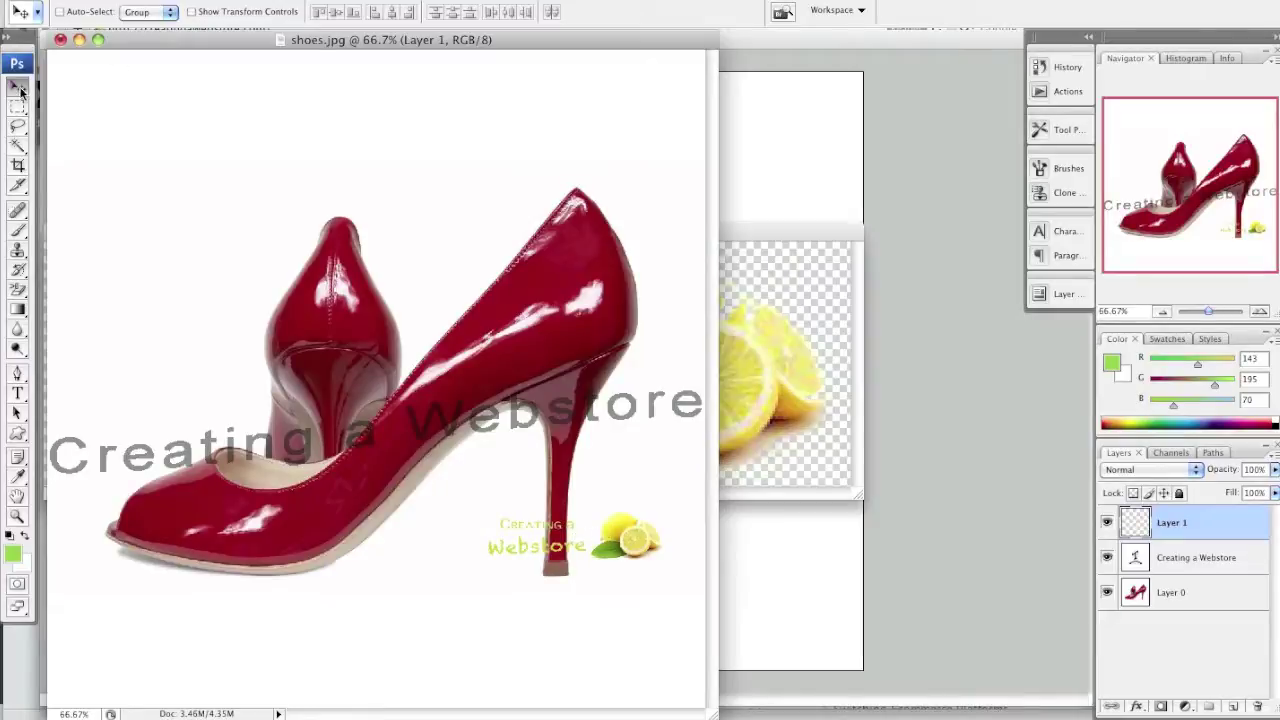
drag(628, 536, 608, 243)
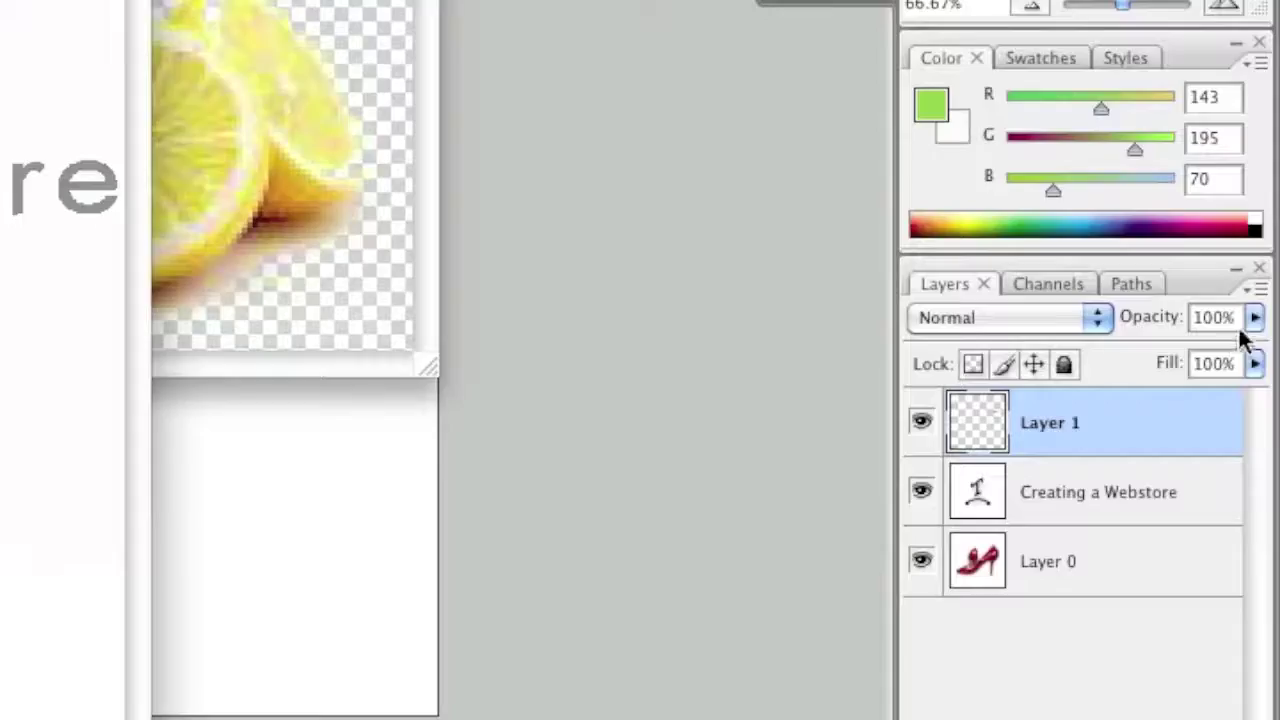
click(1274, 472)
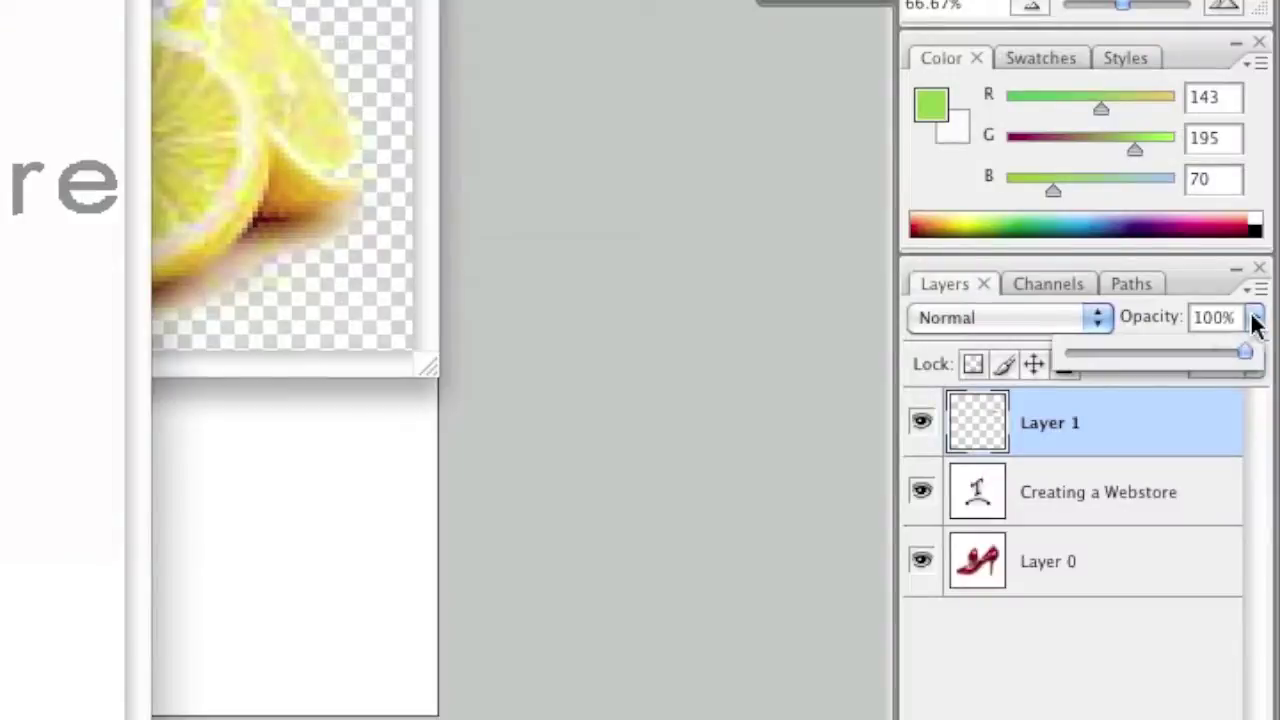
drag(1246, 358, 1196, 362)
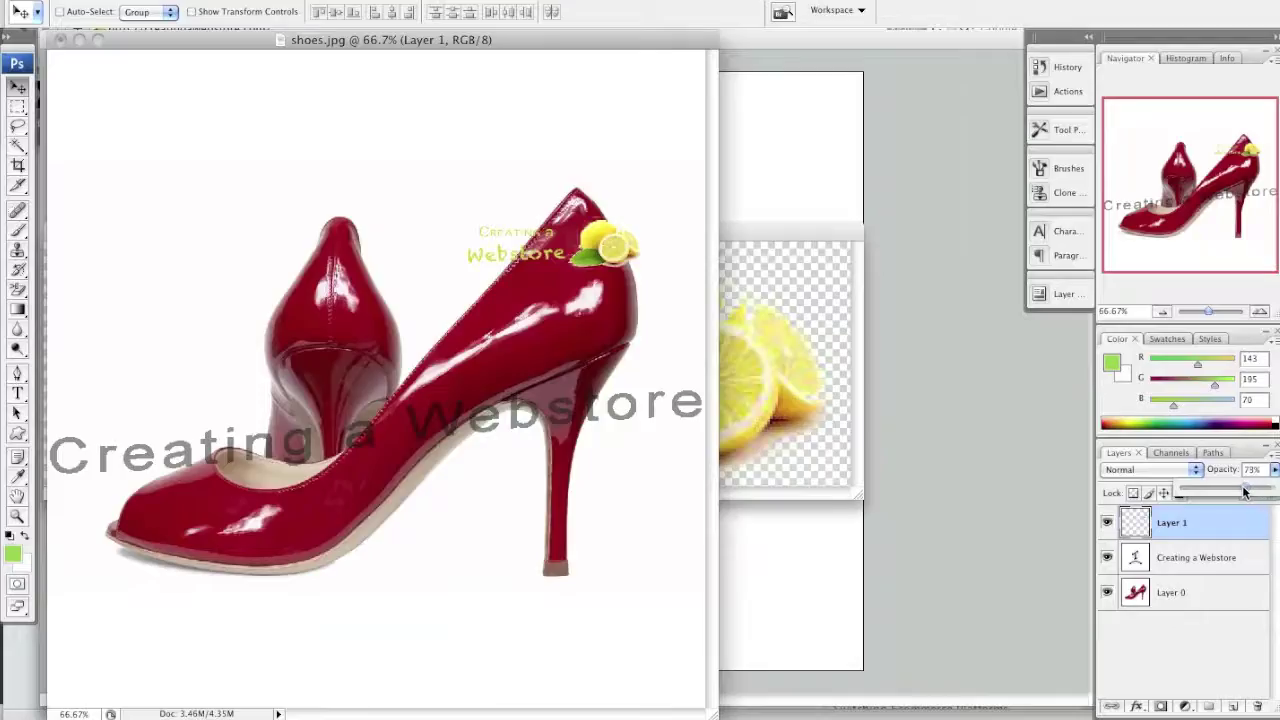
drag(1244, 490, 1226, 492)
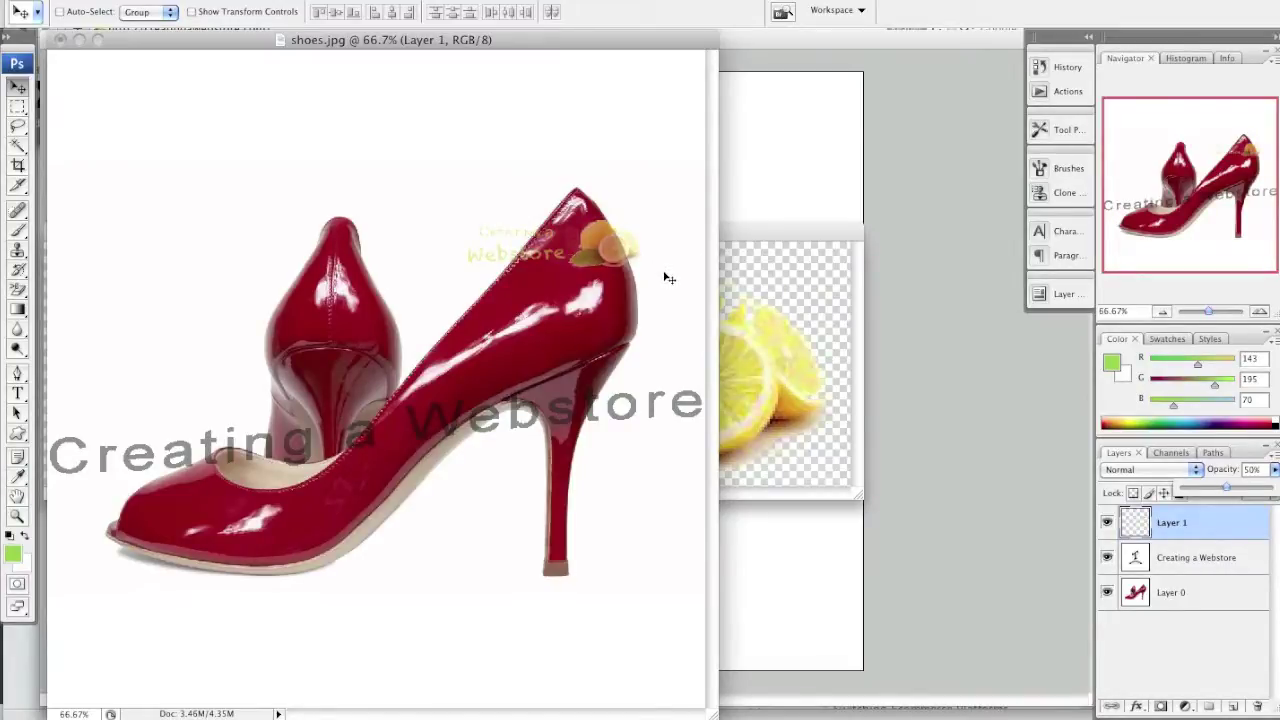
double_click(1247, 472)
text(40)
key(Return)
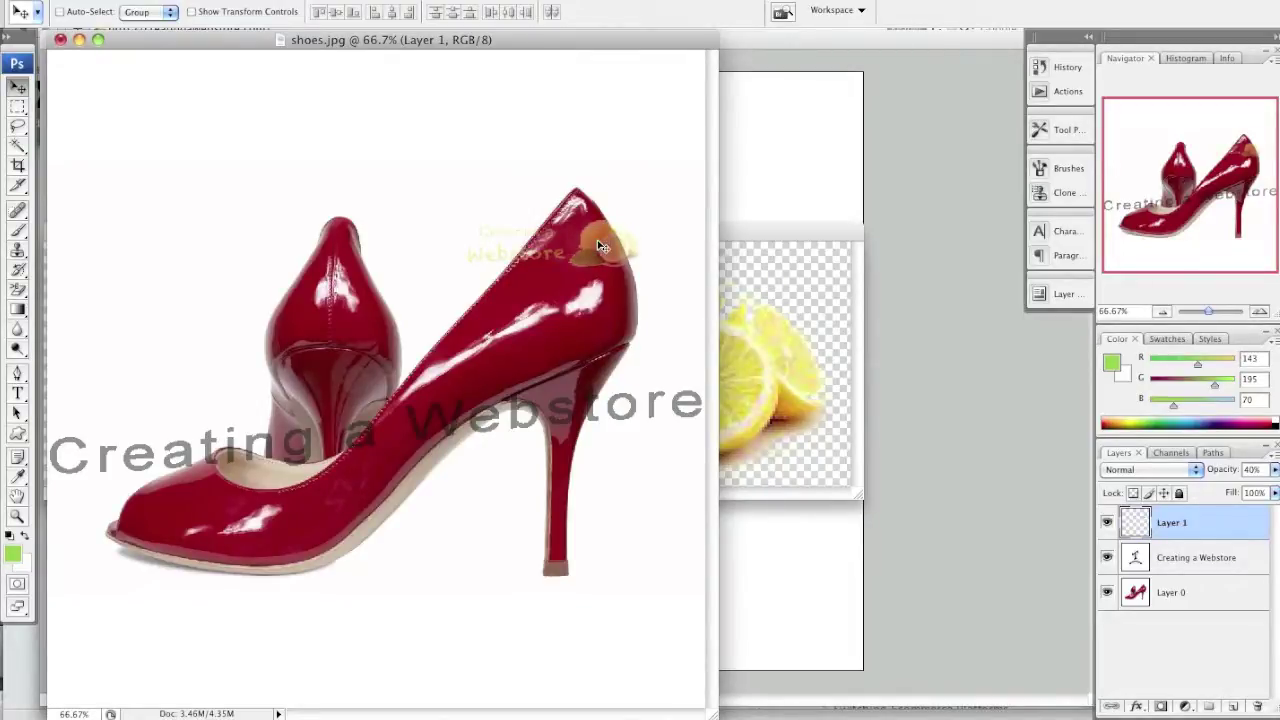
click(757, 236)
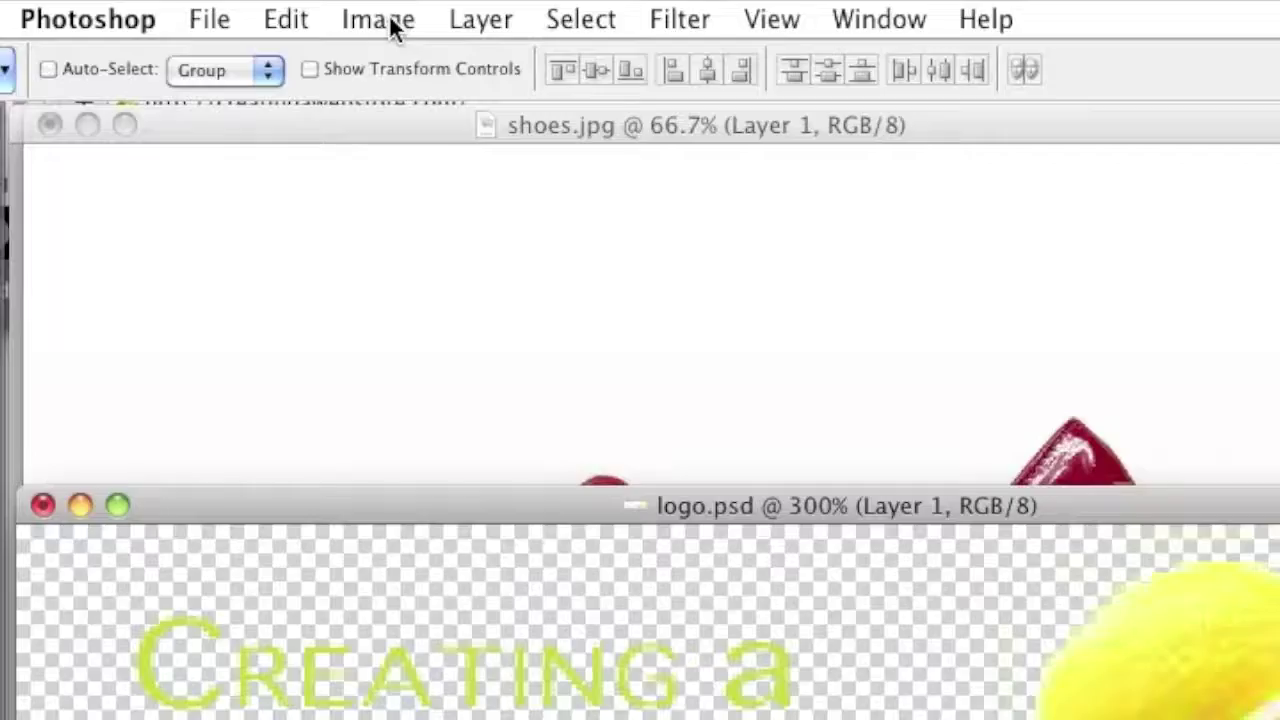
Convert logo.psd to Grayscale mode, merging its layers and discarding colour
click(380, 20)
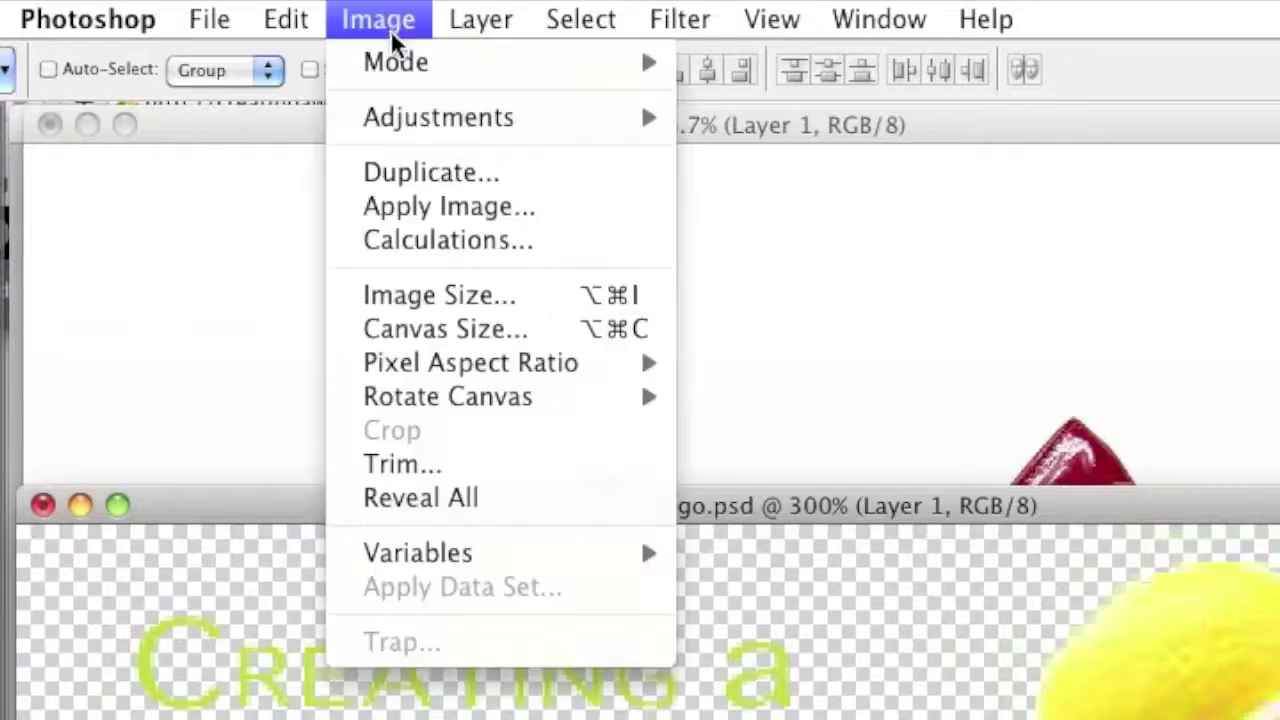
mouse_move(393, 62)
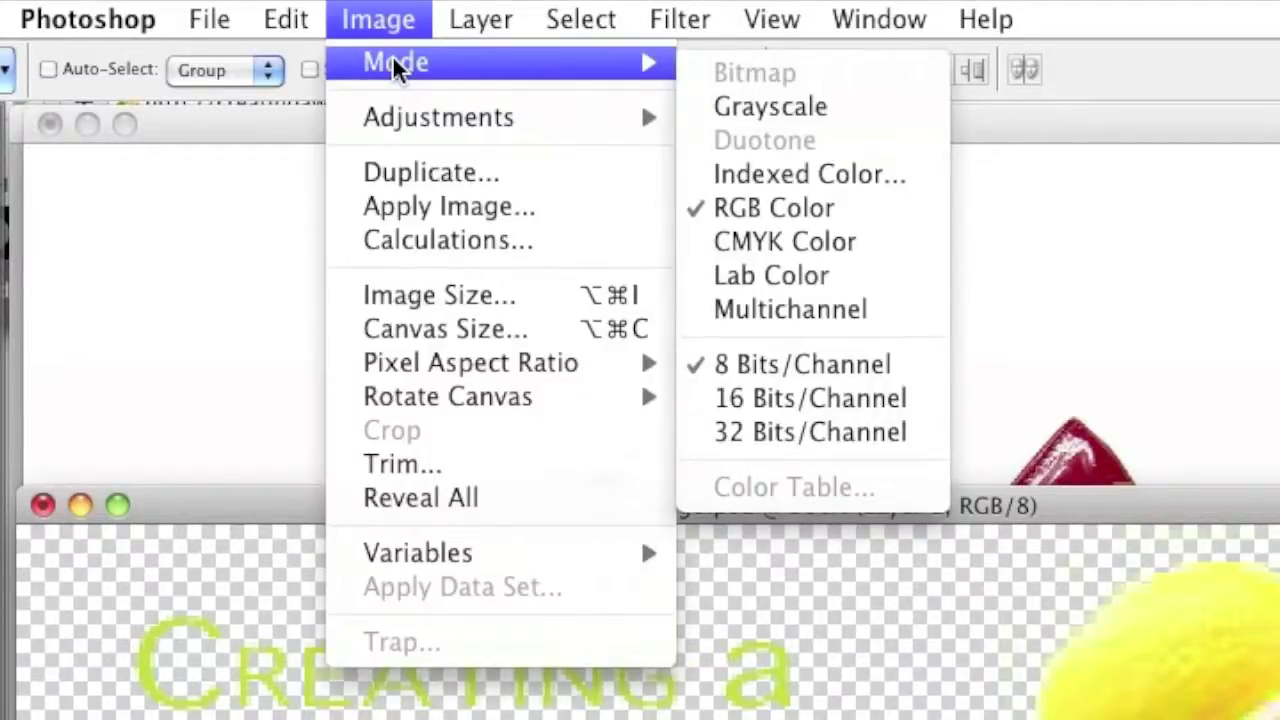
click(750, 108)
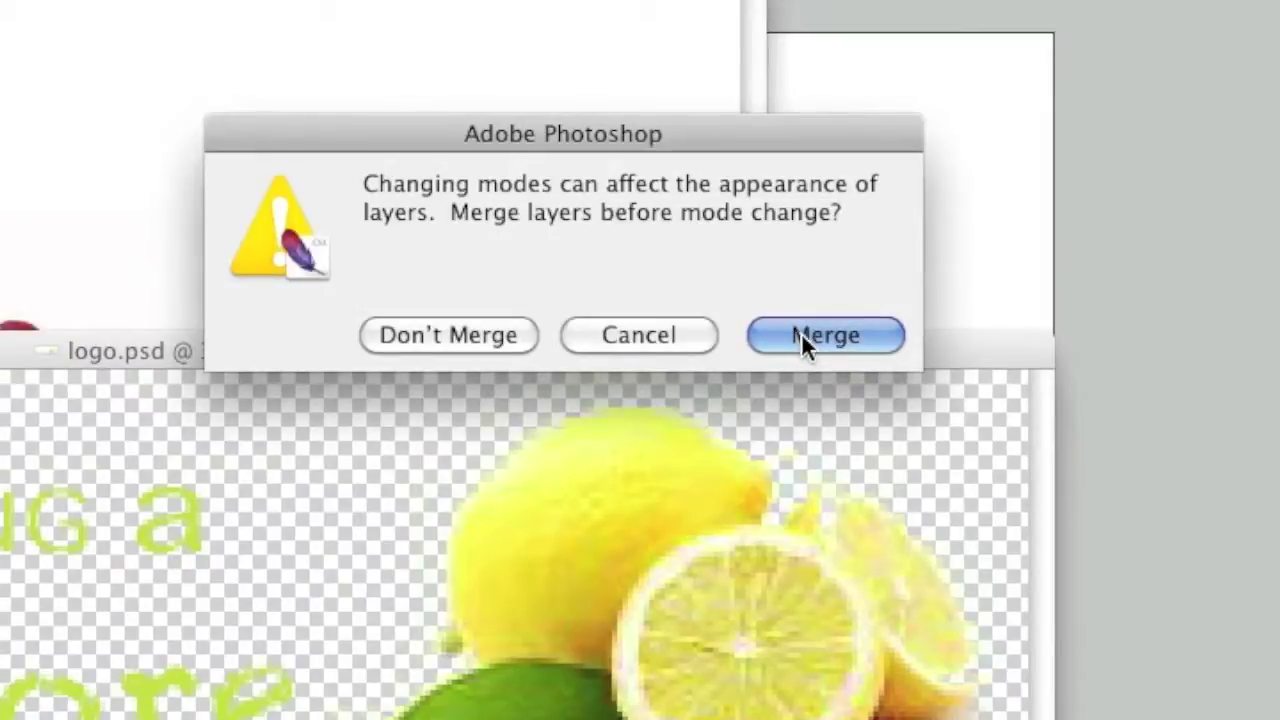
click(801, 332)
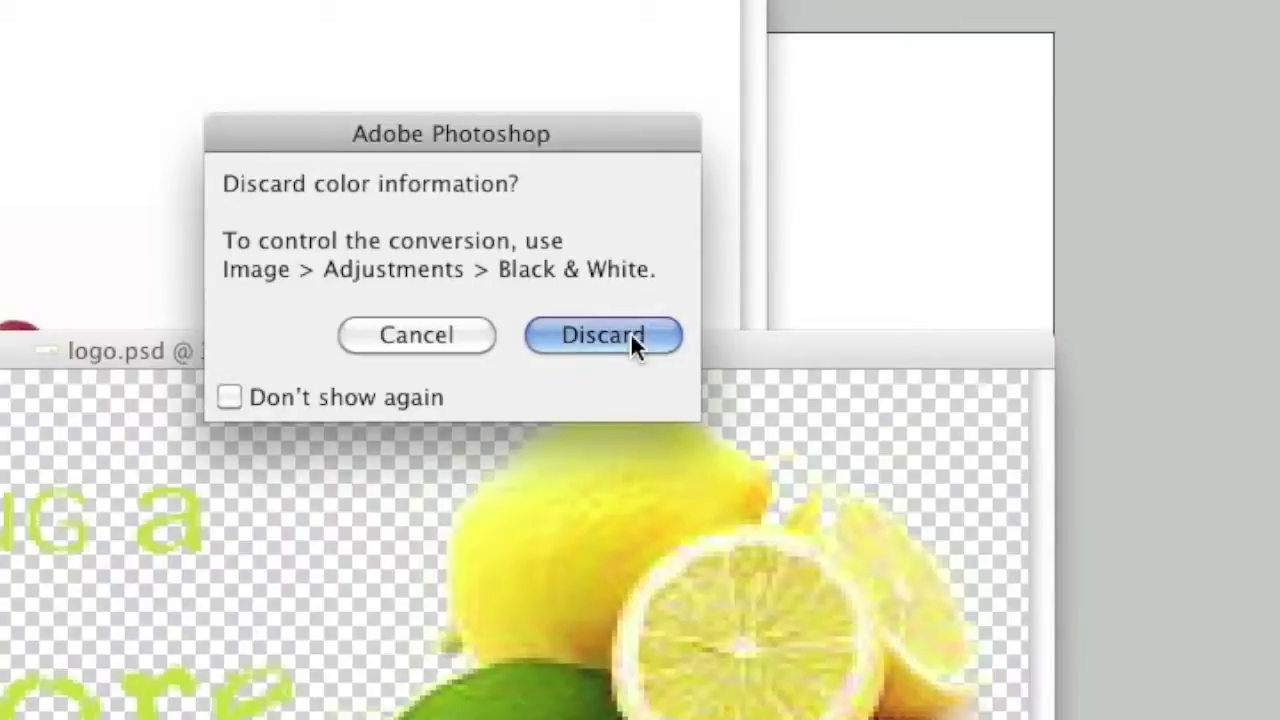
click(630, 332)
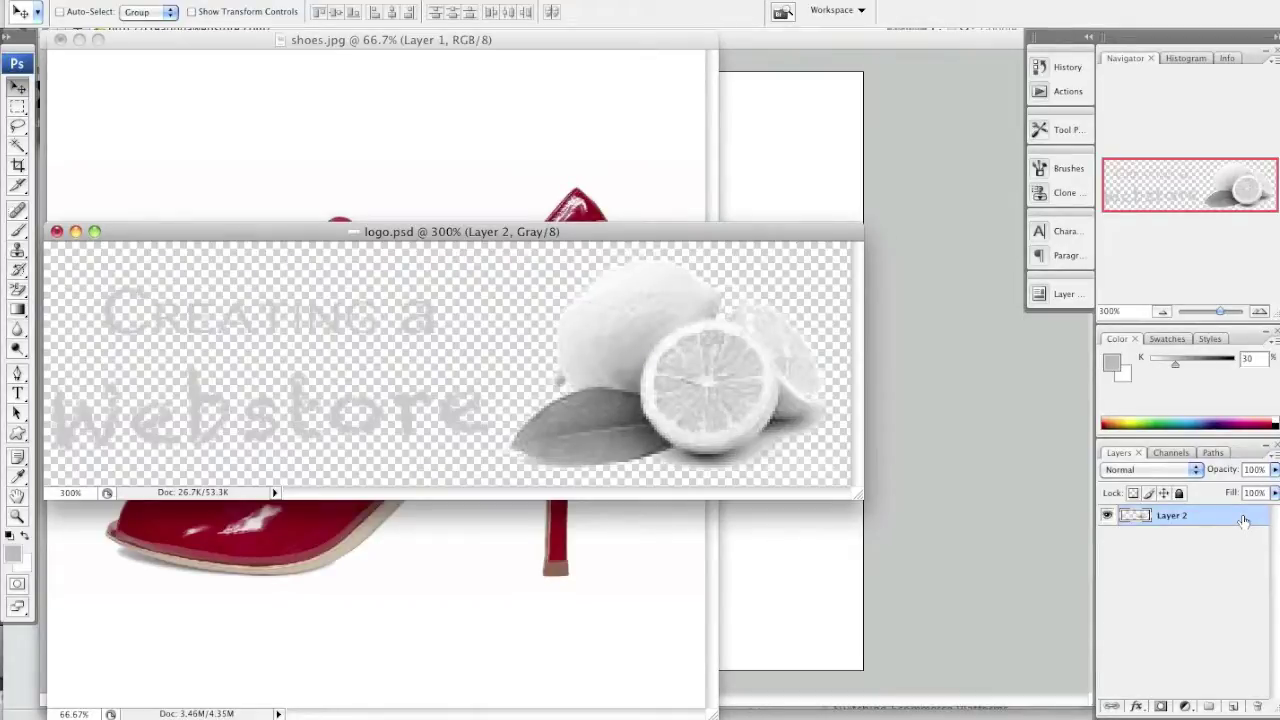
Copy the grayscale logo onto the shoe's side below the colour logo at about 48% opacity
drag(1243, 520, 607, 205)
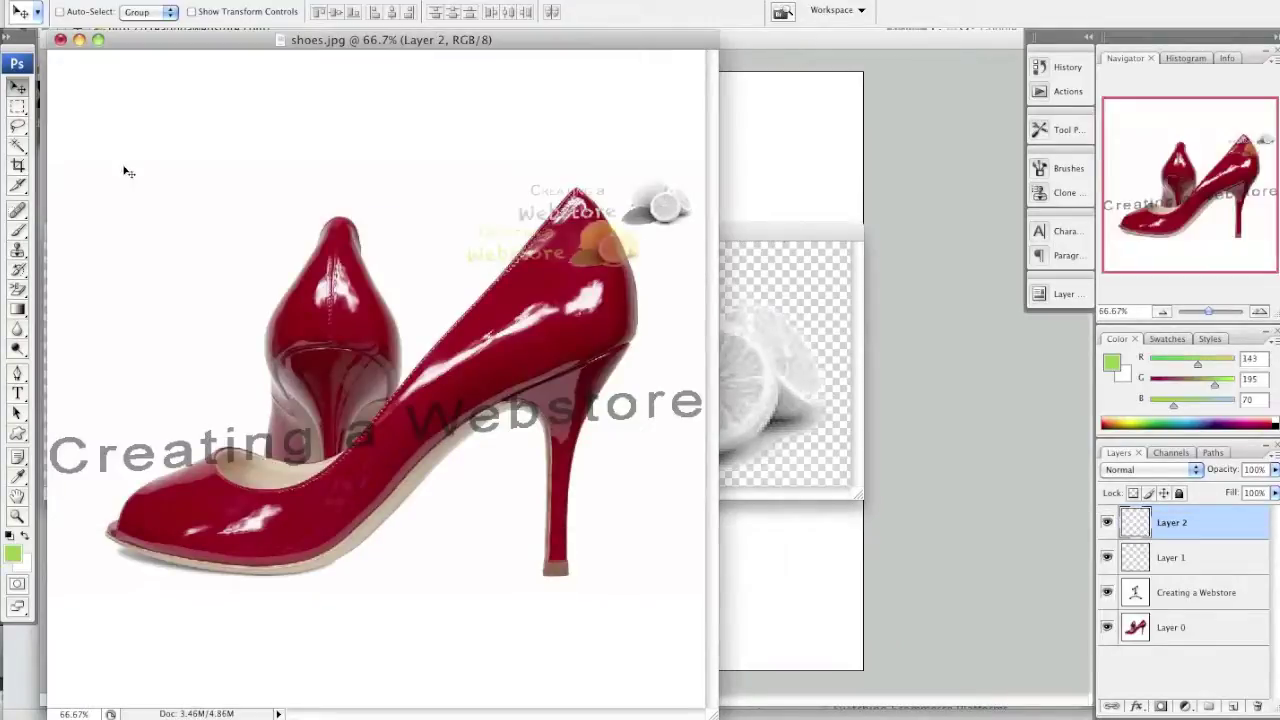
drag(697, 212, 661, 316)
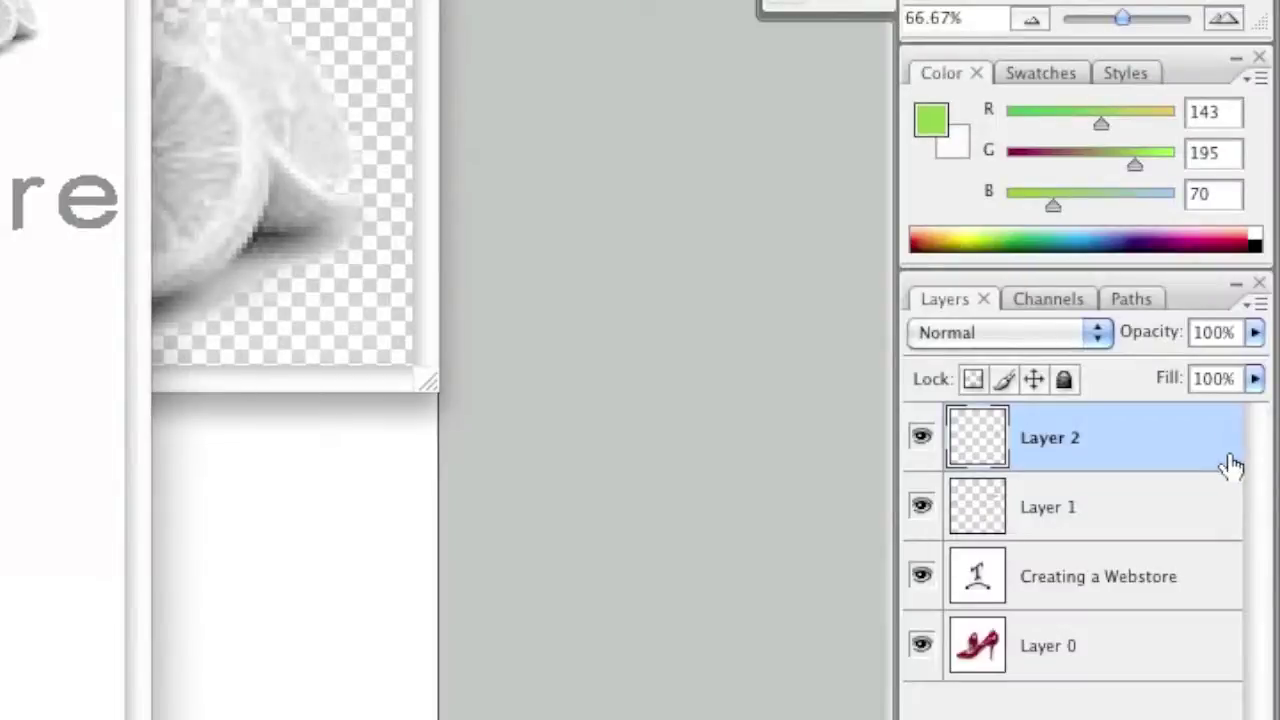
drag(1254, 332, 1178, 365)
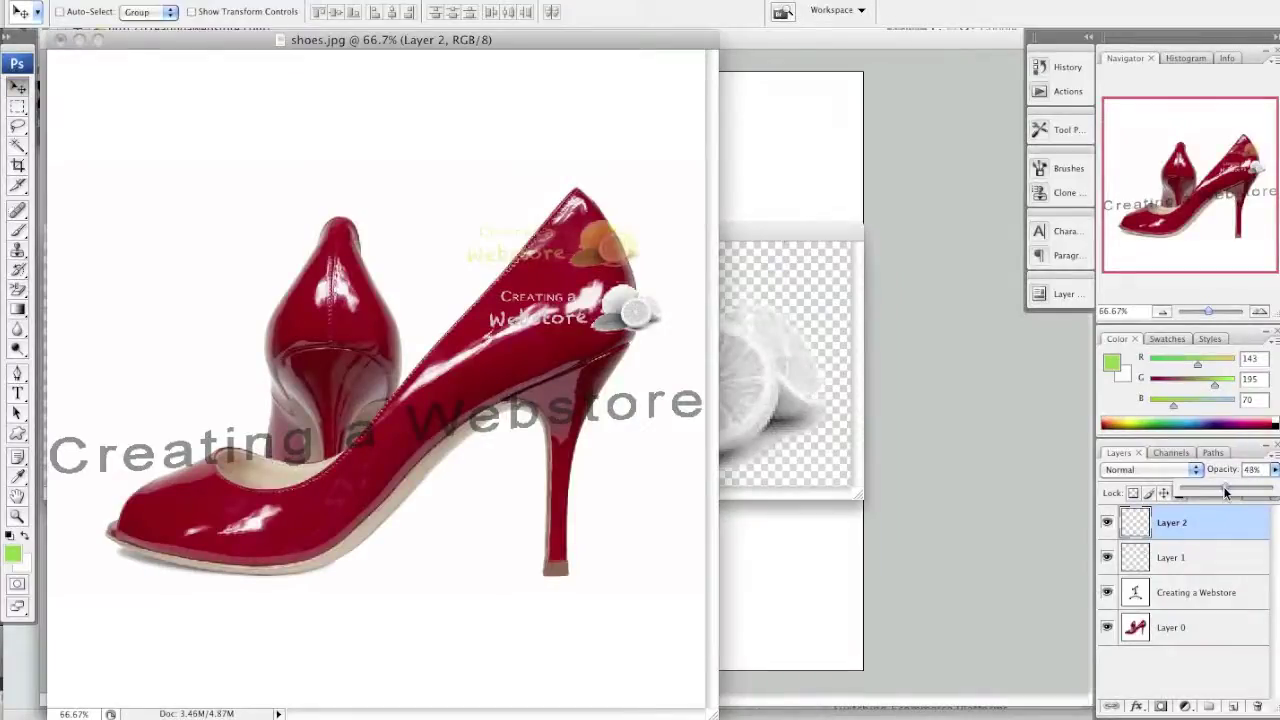